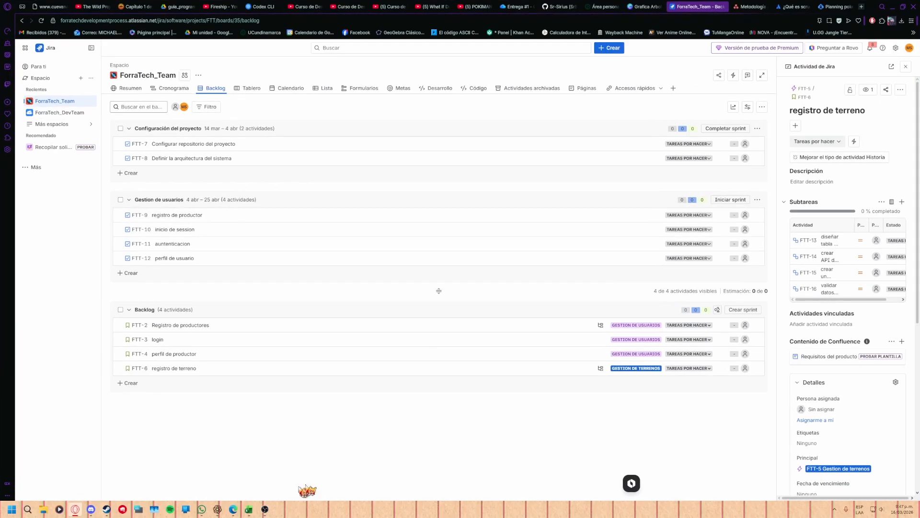
Switch to ChatGPT to view the ForraTech AI logo and return to the ForraTech_Team backlog in Jira.
mouse_move(251, 511)
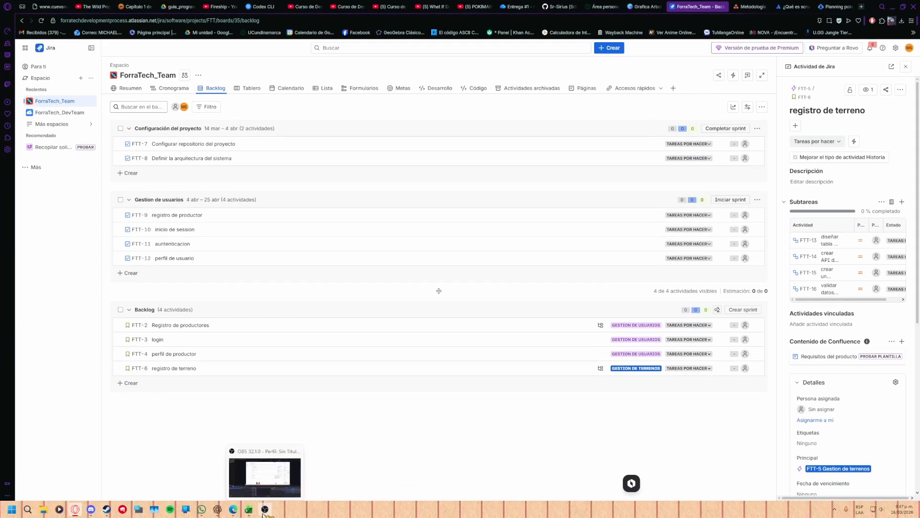
click(218, 510)
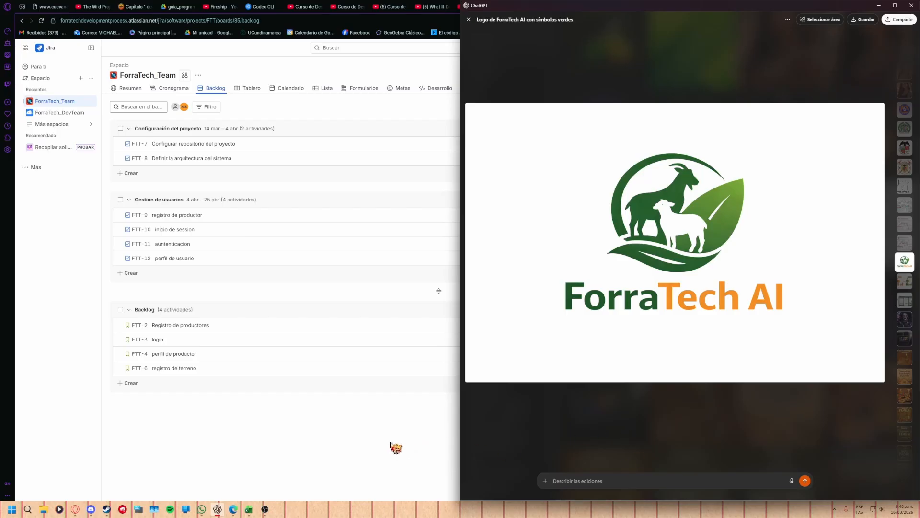
click(396, 447)
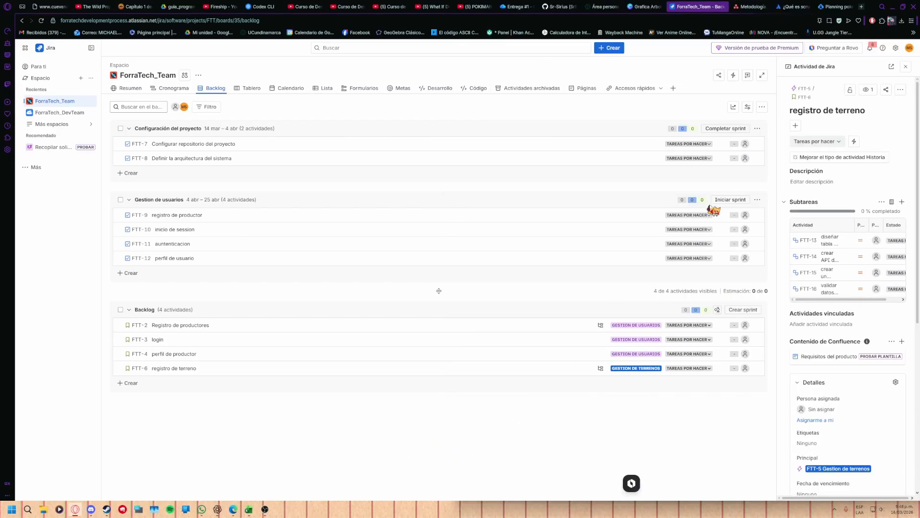
Read Asana's Agile methodology article from the summary through the four values of the Agile Manifesto.
click(742, 7)
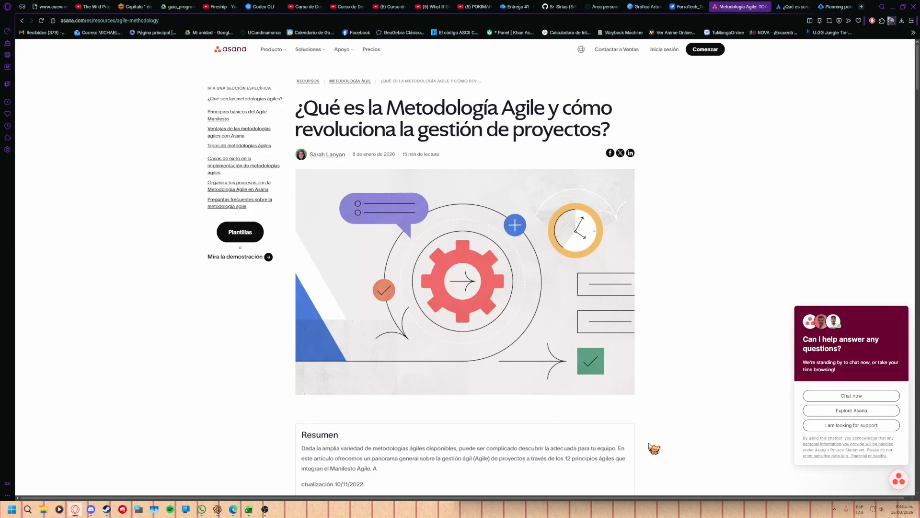
scroll(654, 449, down, 3)
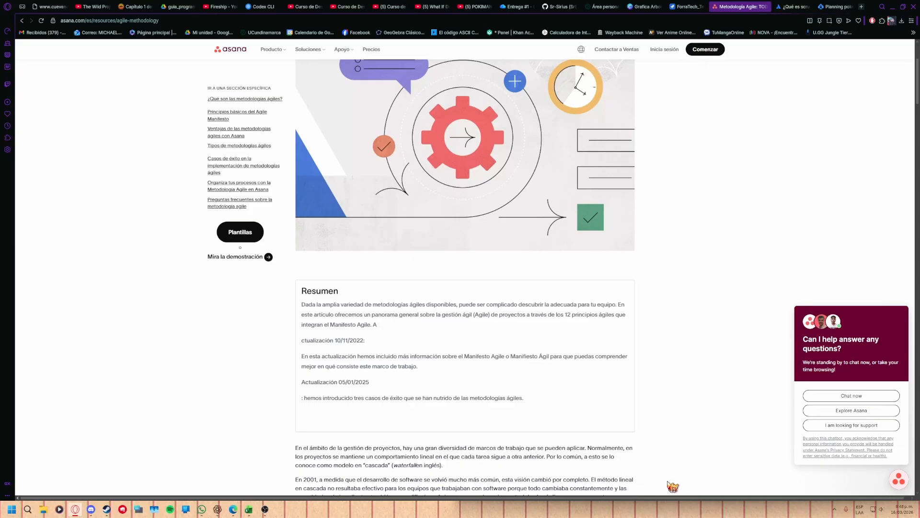
scroll(671, 472, down, 3)
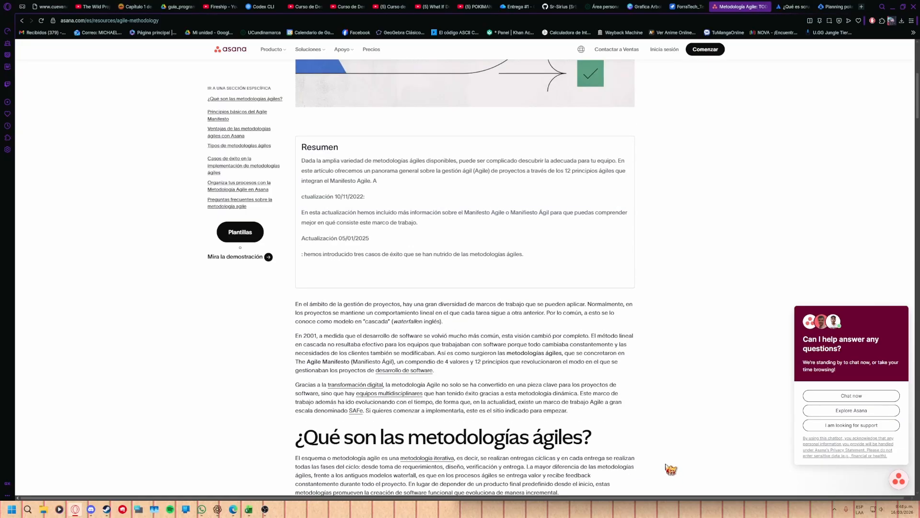
scroll(671, 470, down, 3)
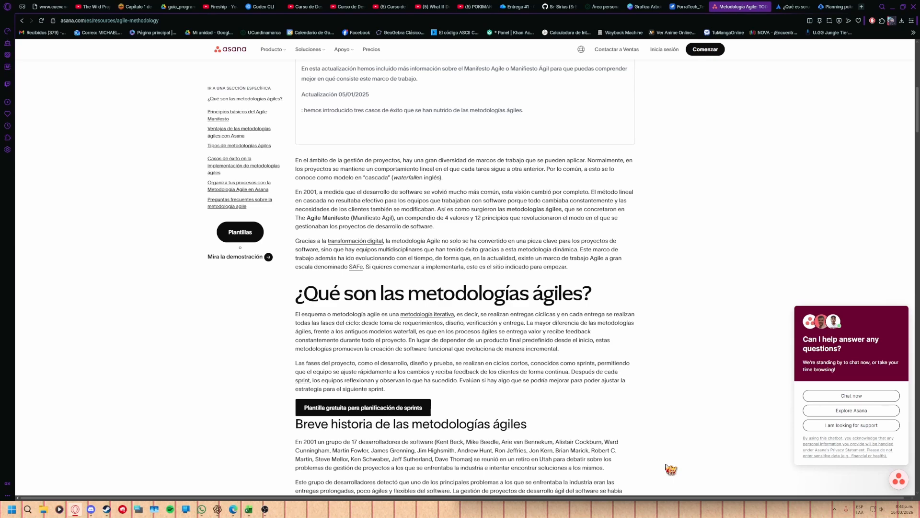
scroll(673, 467, down, 3)
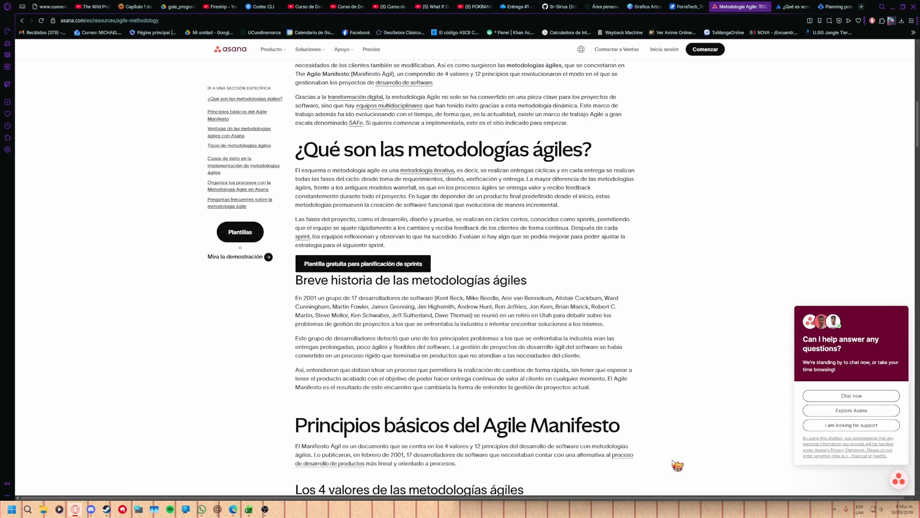
scroll(678, 465, down, 3)
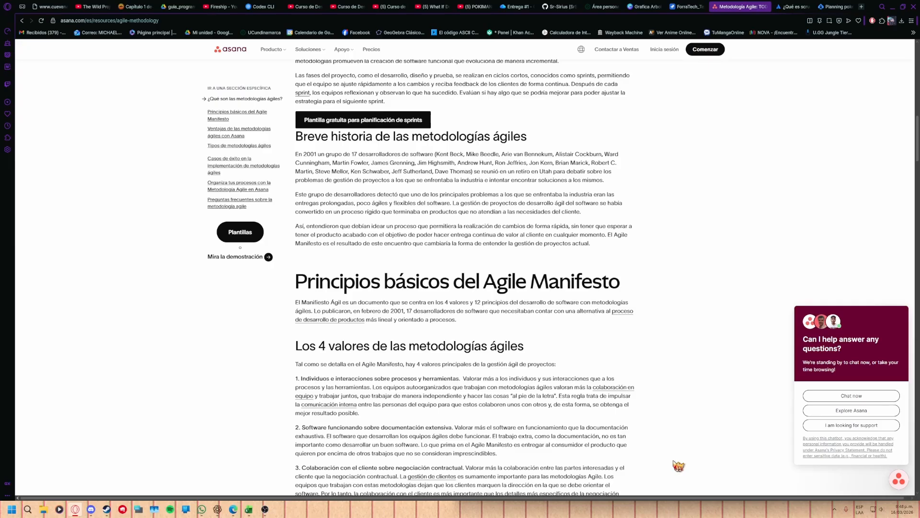
scroll(678, 466, down, 3)
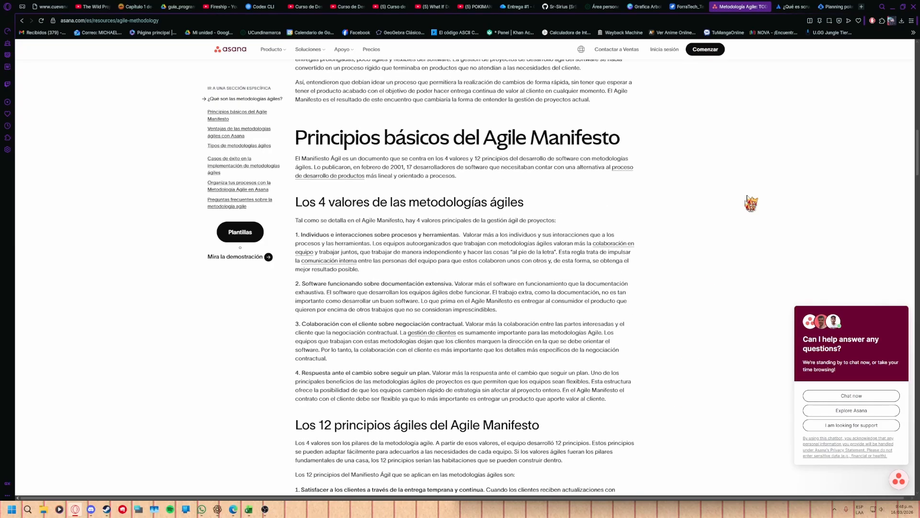
Examine Atlassian's scrum guide on what scrum is, how it differs from agile, and its history.
click(798, 5)
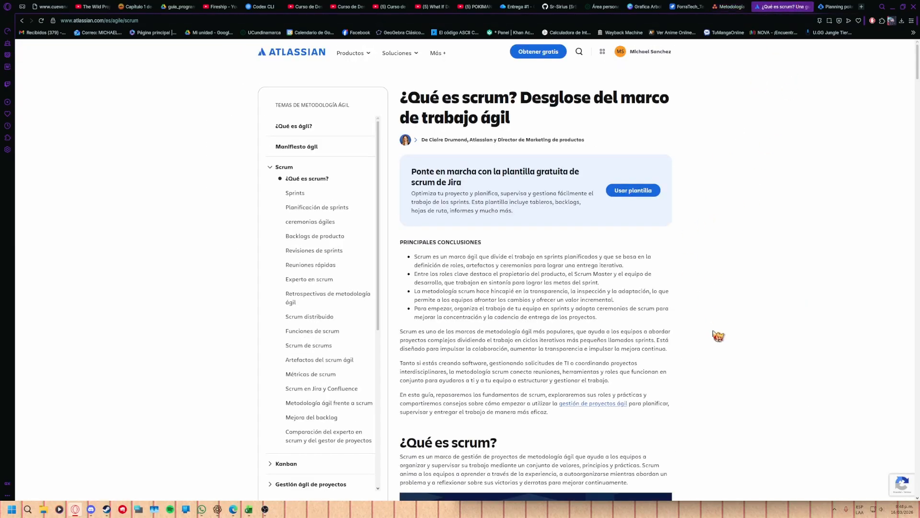
scroll(718, 336, down, 3)
scroll(718, 336, down, 3)
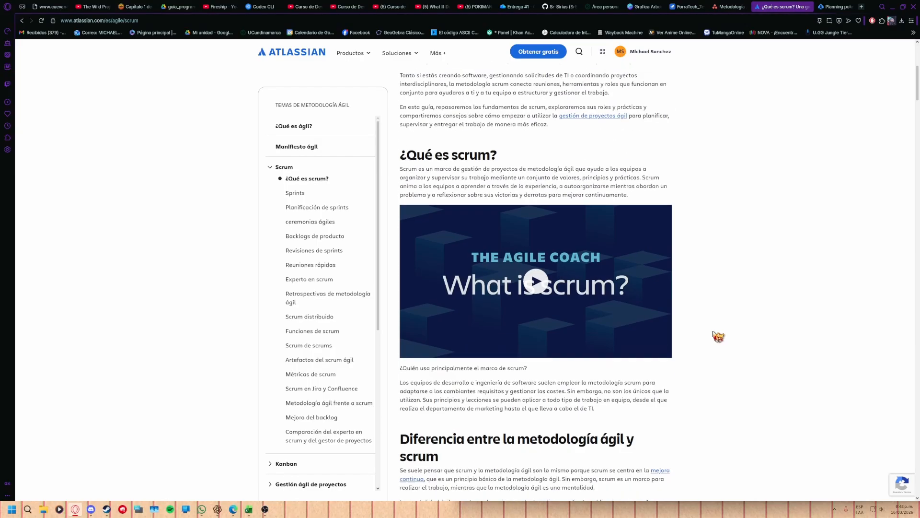
scroll(718, 336, down, 3)
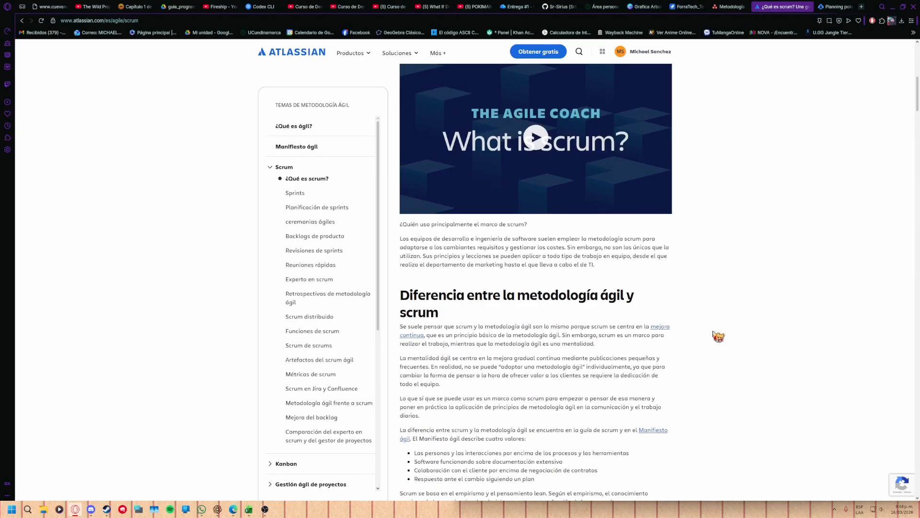
scroll(718, 336, down, 3)
scroll(764, 362, down, 3)
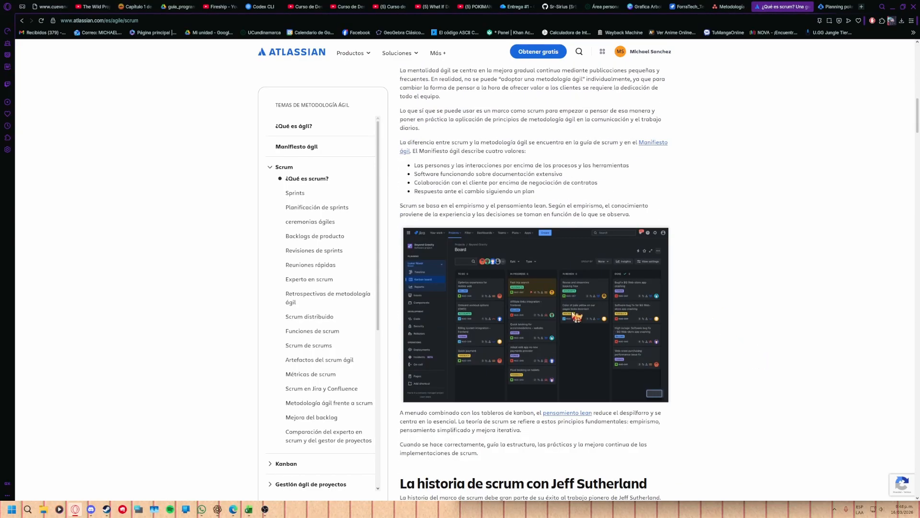
scroll(751, 401, down, 3)
scroll(756, 406, down, 3)
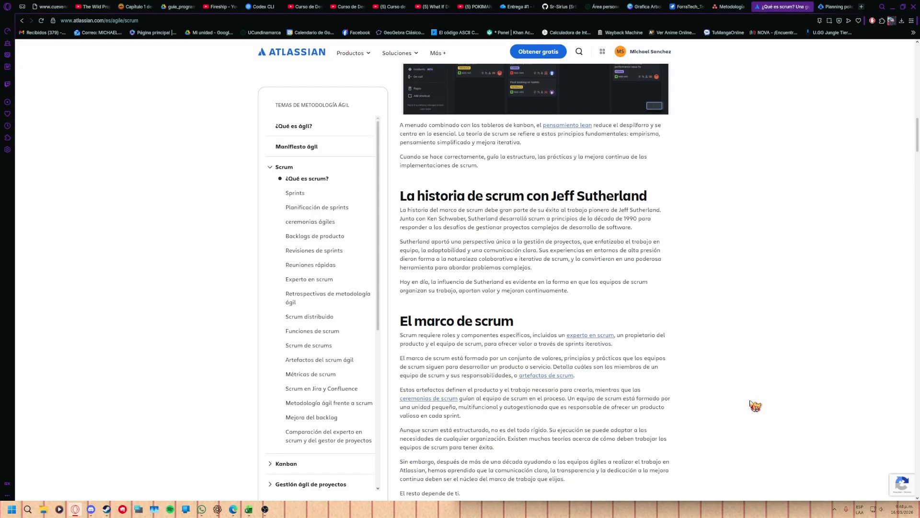
Review the scrum guide's sections on the framework and the product owner, scrum master and development team roles.
scroll(756, 406, down, 6)
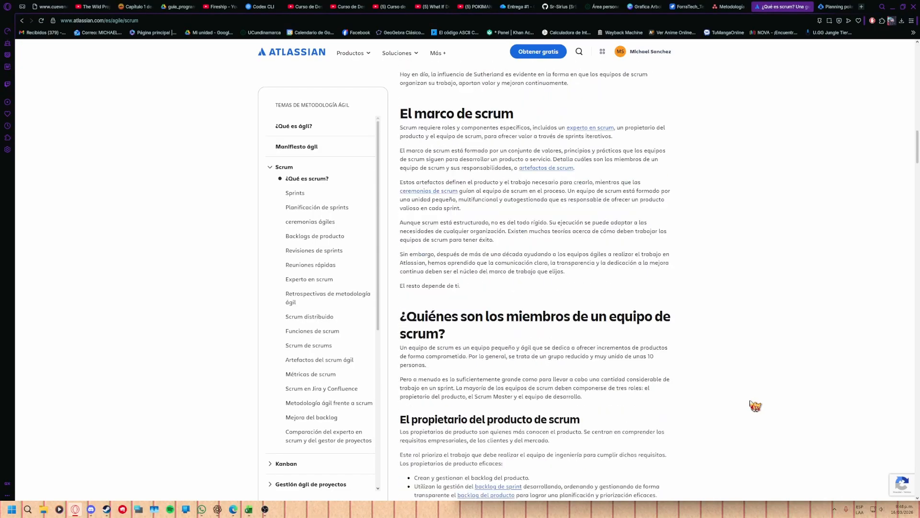
scroll(755, 406, down, 3)
scroll(756, 406, down, 3)
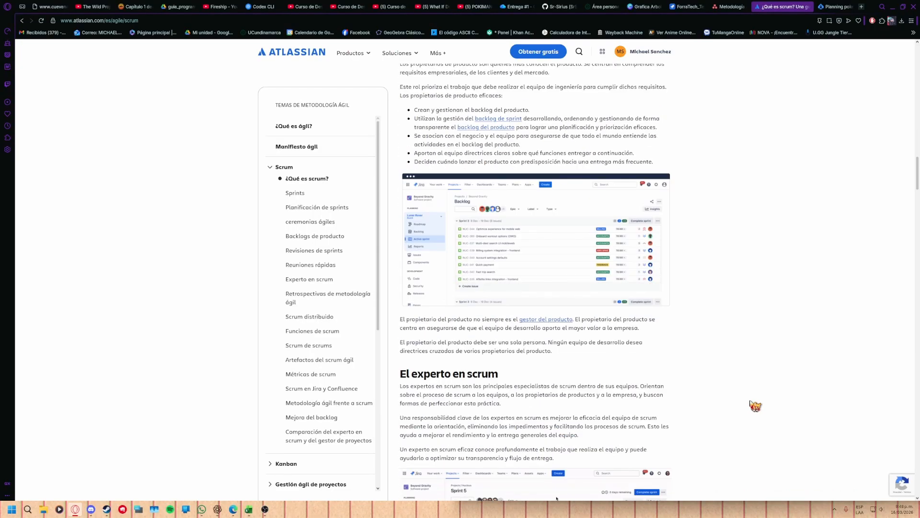
scroll(754, 405, down, 3)
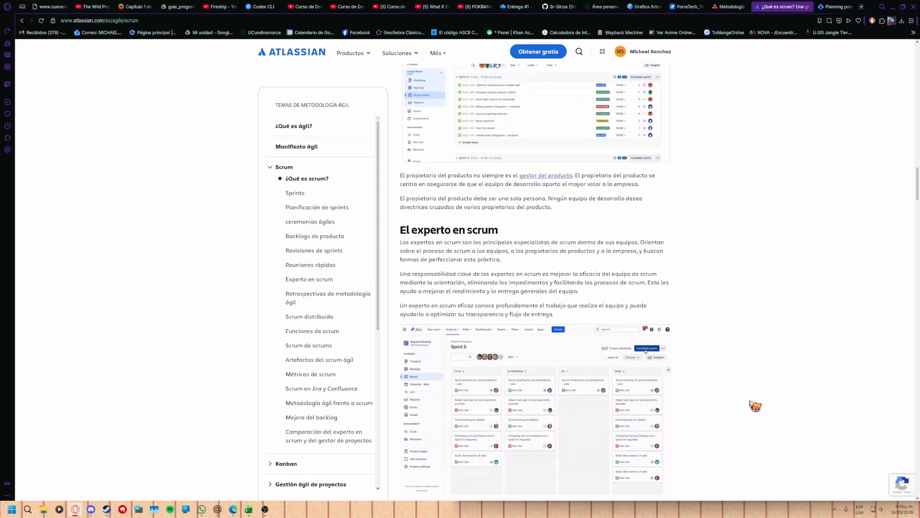
scroll(754, 405, down, 6)
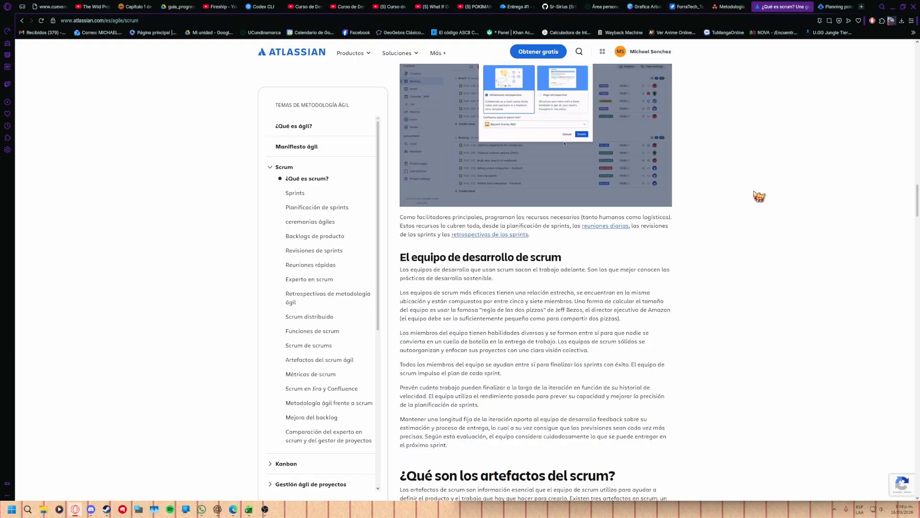
Review the scrum artifacts in the guide: product backlog, sprint backlog and increment.
scroll(757, 199, down, 3)
scroll(733, 222, down, 3)
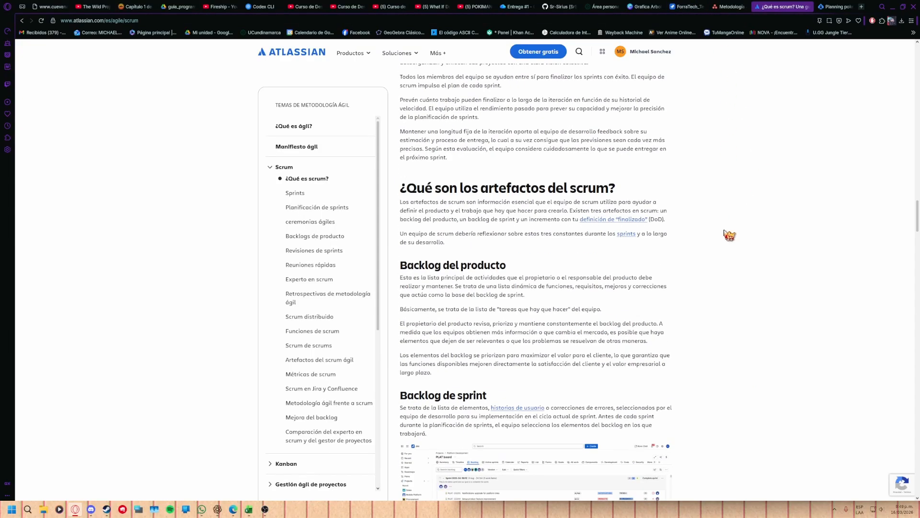
scroll(725, 229, down, 3)
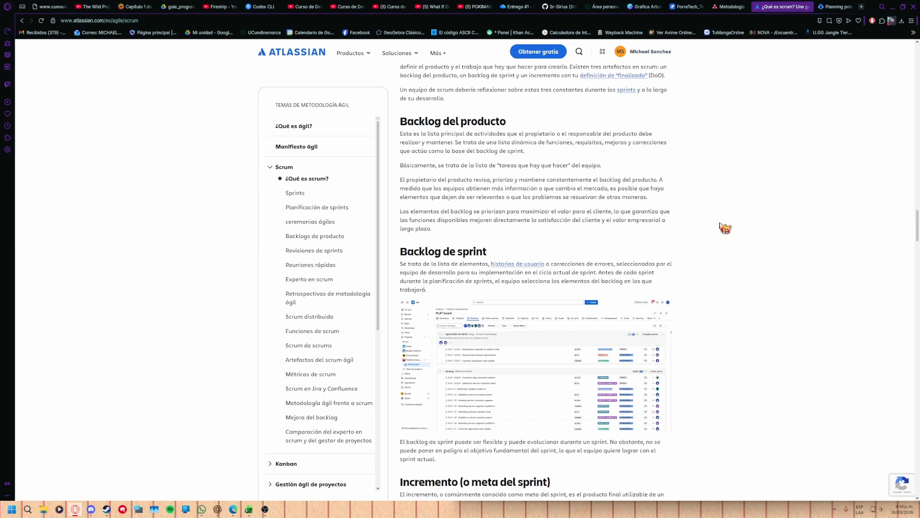
scroll(719, 253, down, 3)
scroll(723, 251, down, 3)
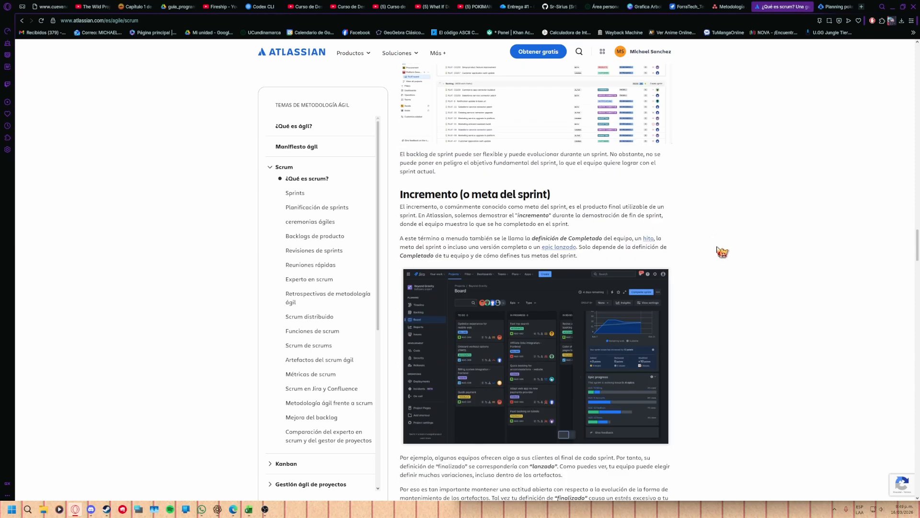
scroll(713, 253, down, 10)
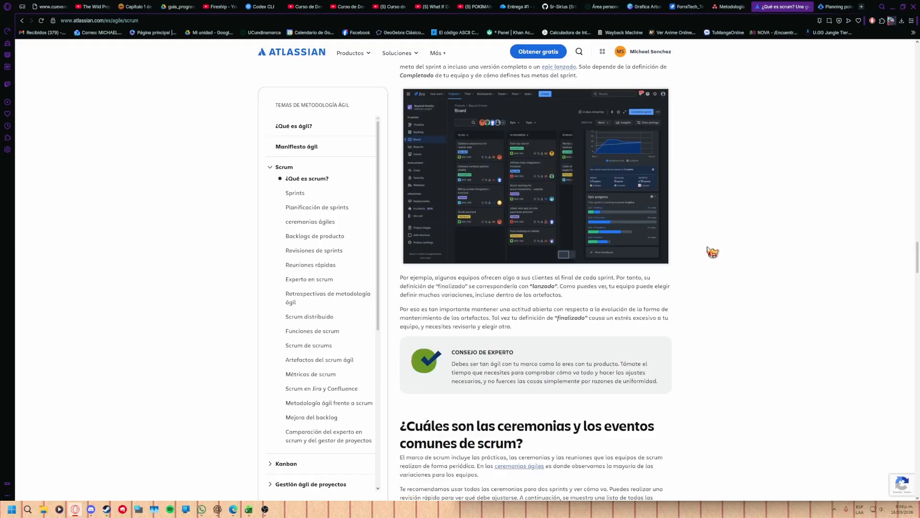
Examine the guide's sections on sprint planning, sprint execution, daily scrum, scrum values, and scrum and kanban.
scroll(713, 252, down, 5)
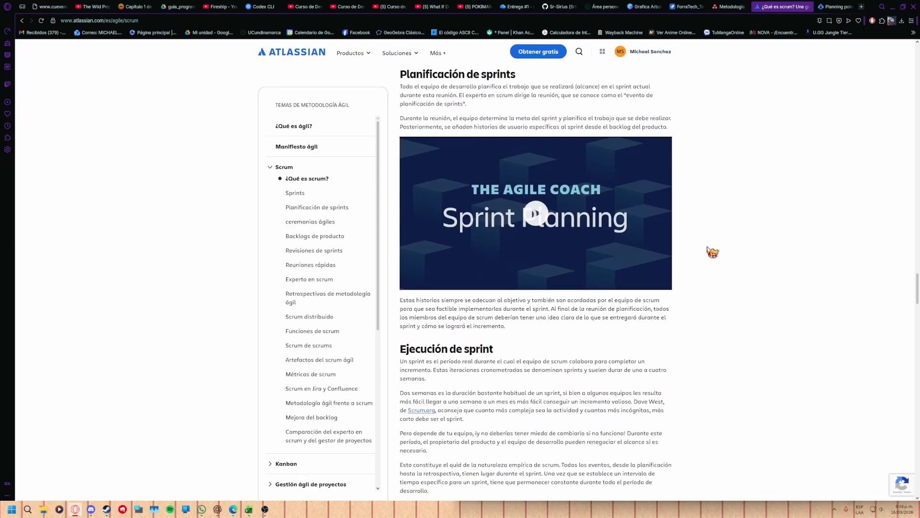
scroll(713, 253, down, 6)
scroll(713, 253, down, 3)
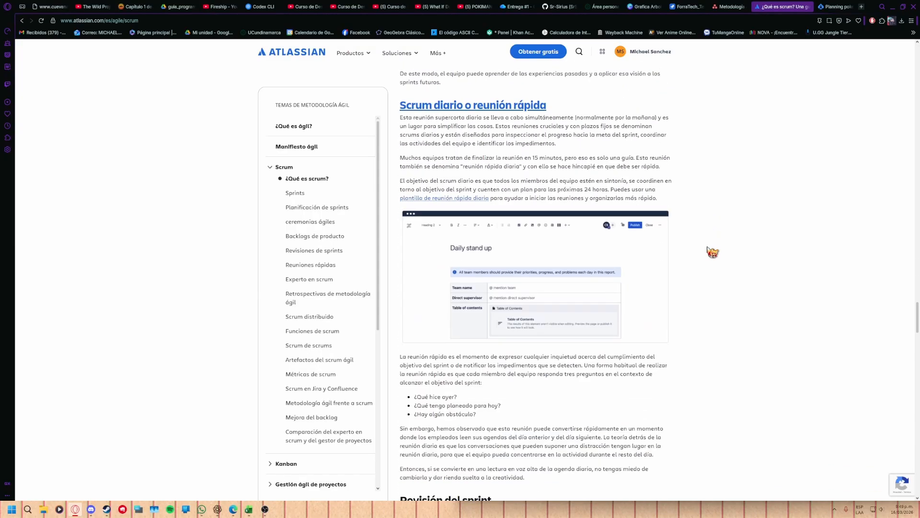
scroll(713, 253, down, 3)
scroll(721, 264, down, 11)
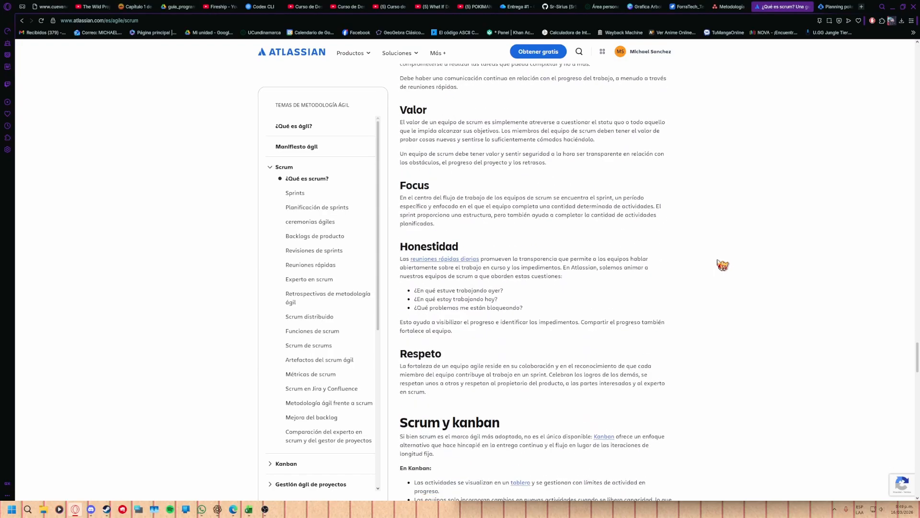
scroll(722, 265, down, 6)
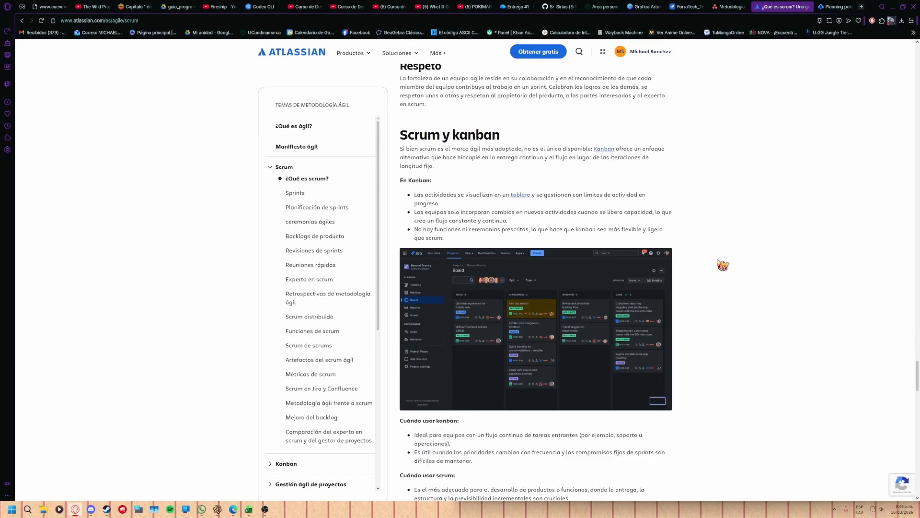
scroll(723, 265, down, 3)
scroll(722, 265, down, 3)
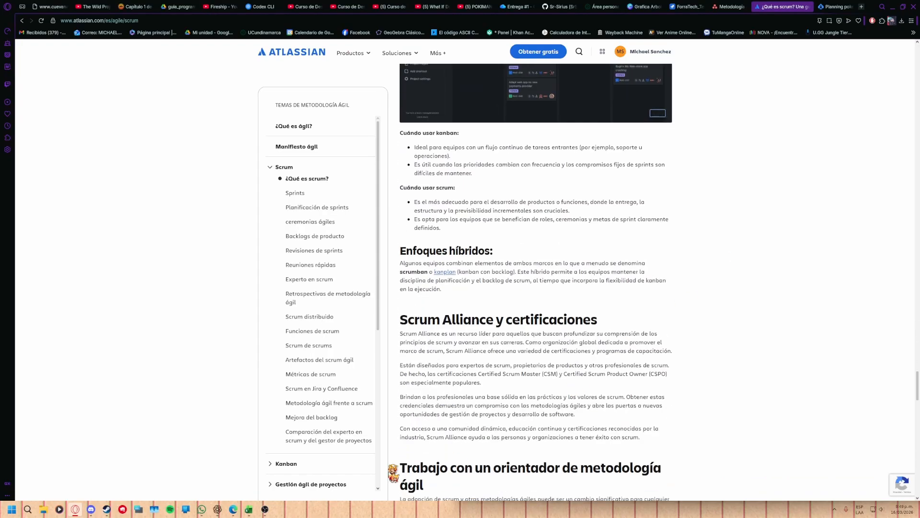
Switch to the ForraTech Excel workbook and look through the user stories and acceptance criteria in the Historias de Usuario sheet.
click(249, 516)
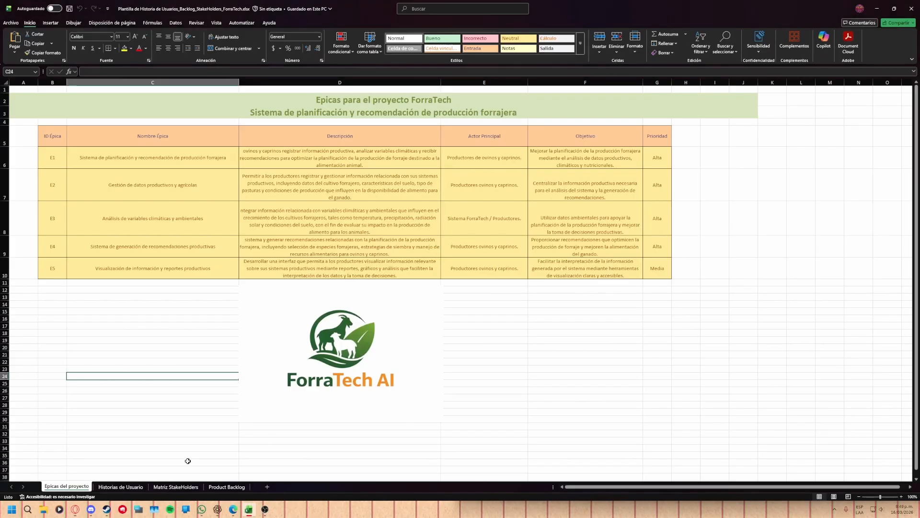
click(137, 486)
scroll(220, 343, down, 6)
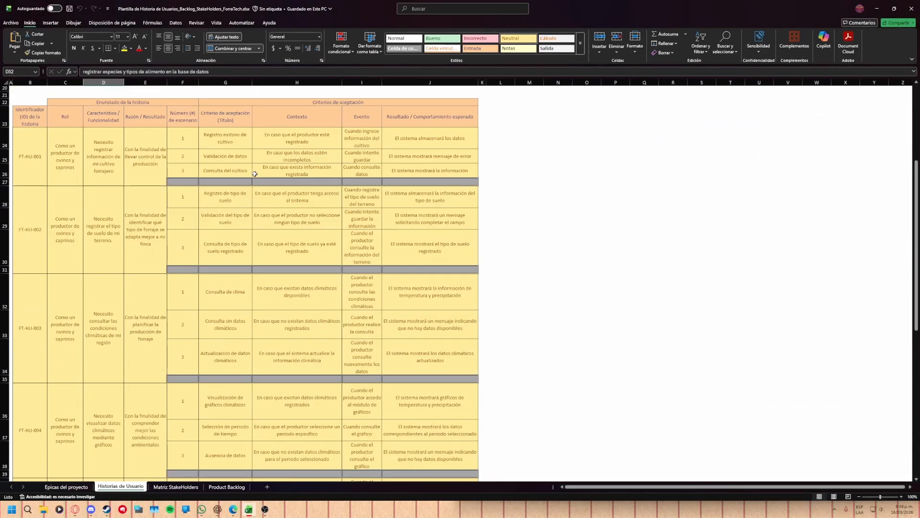
scroll(232, 253, down, 2)
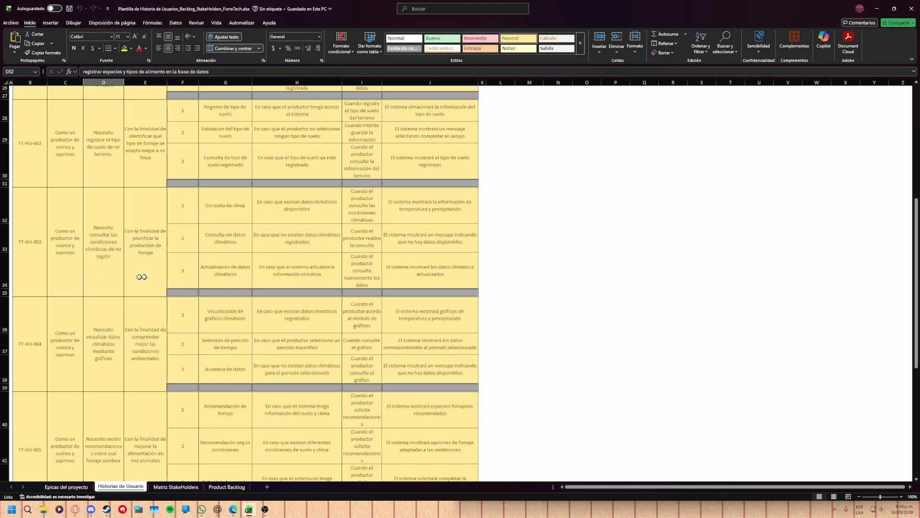
scroll(142, 293, down, 2)
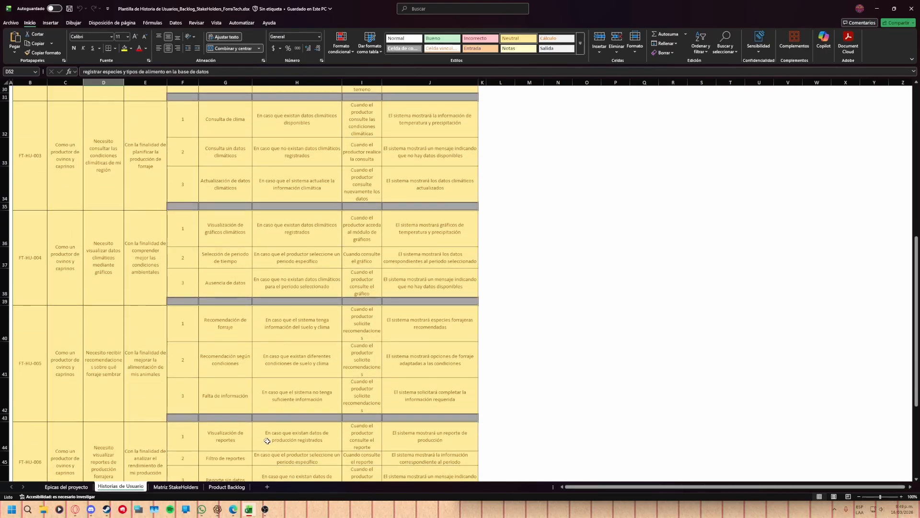
Return to Atlassian's scrum guide in the browser and read about agile coaching and overcoming common scrum challenges.
click(250, 512)
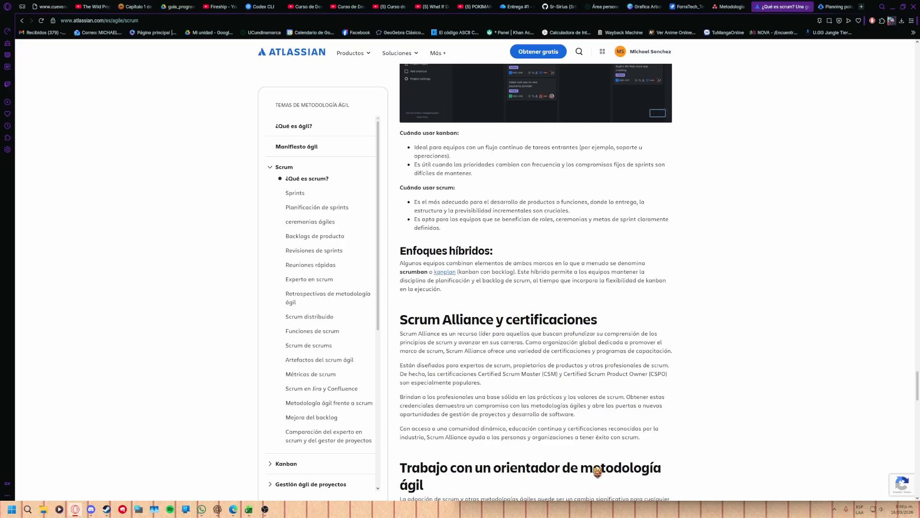
scroll(602, 460, down, 3)
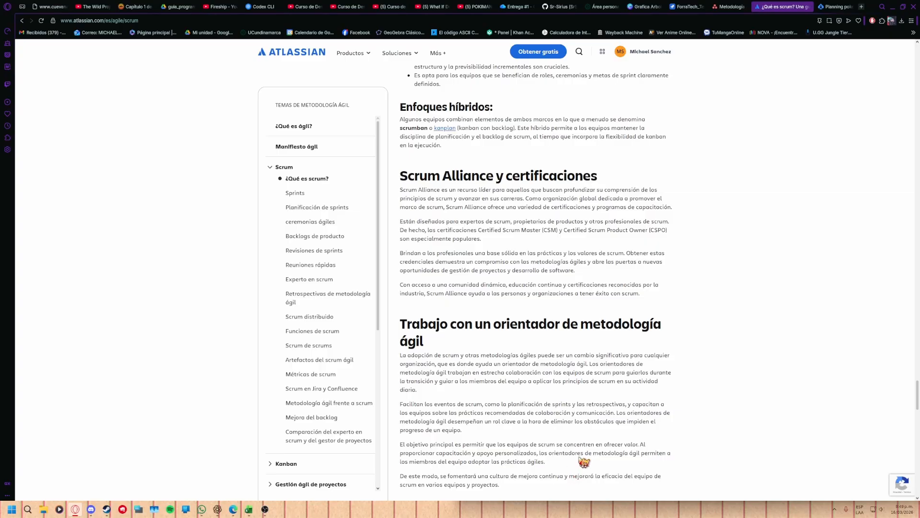
scroll(610, 413, down, 6)
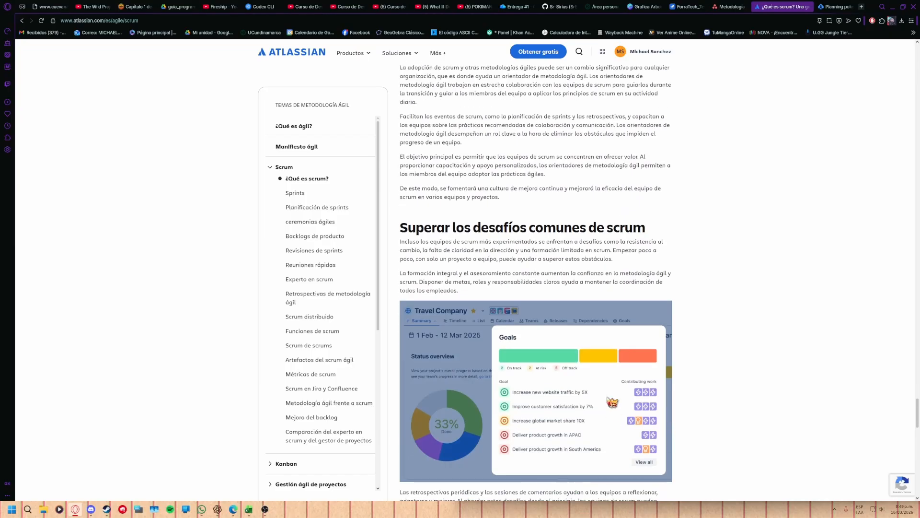
Return to the Jira backlog and examine the details of the login story and the registro de productor task.
click(686, 7)
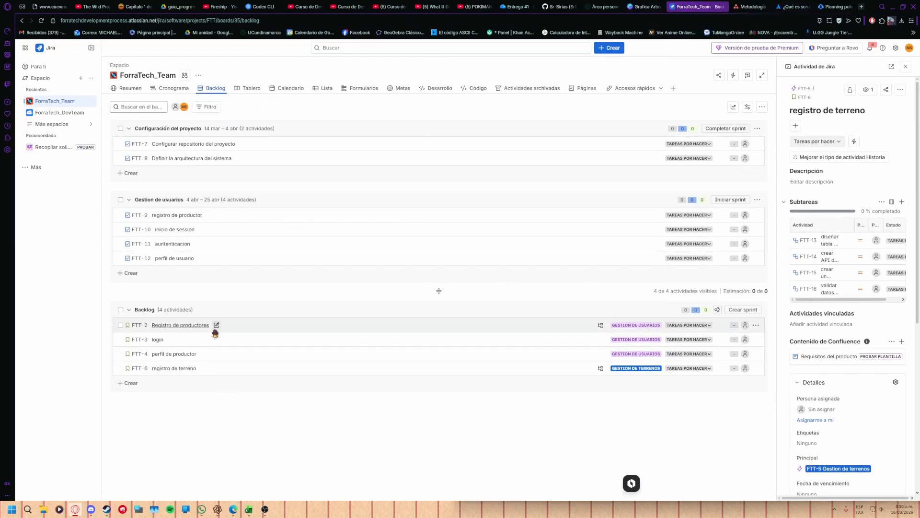
click(150, 339)
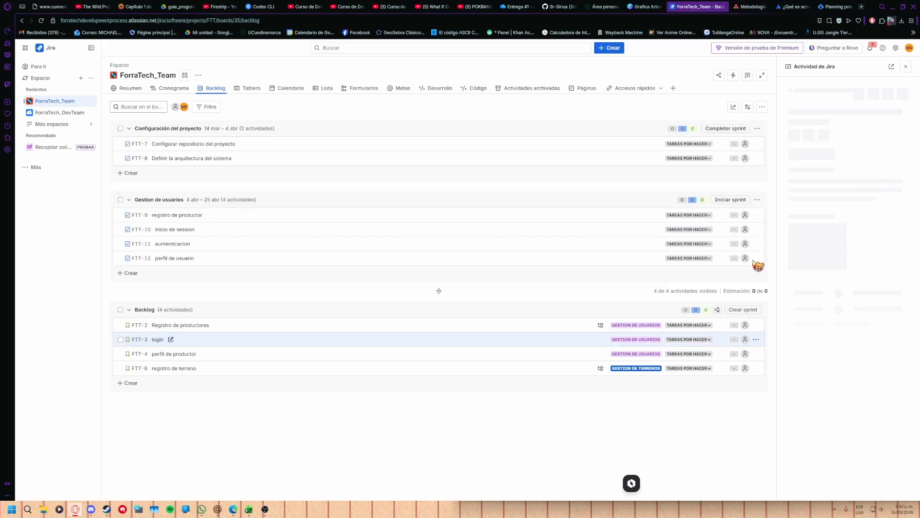
scroll(825, 214, down, 3)
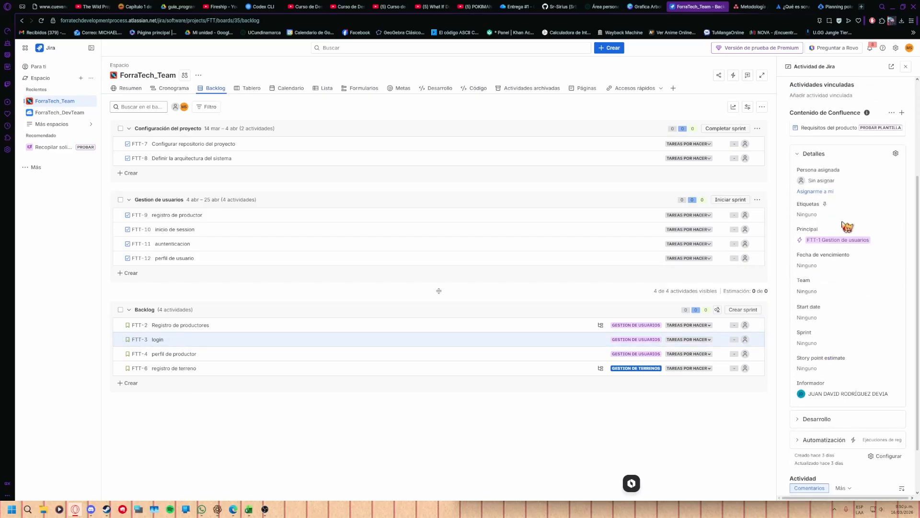
scroll(847, 227, down, 2)
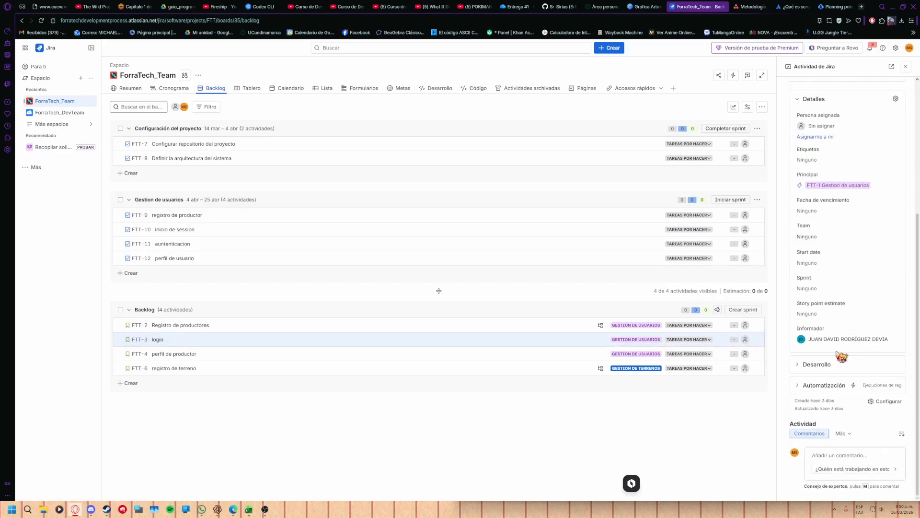
scroll(842, 356, up, 5)
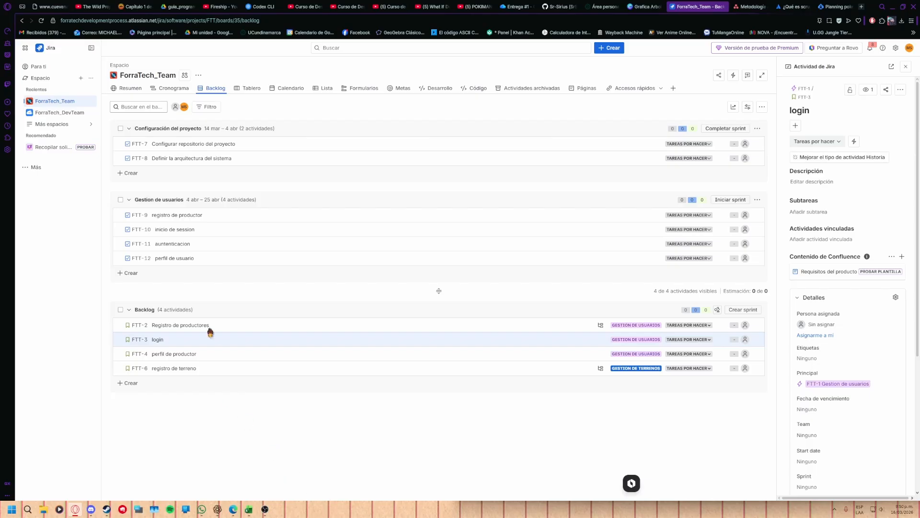
click(179, 216)
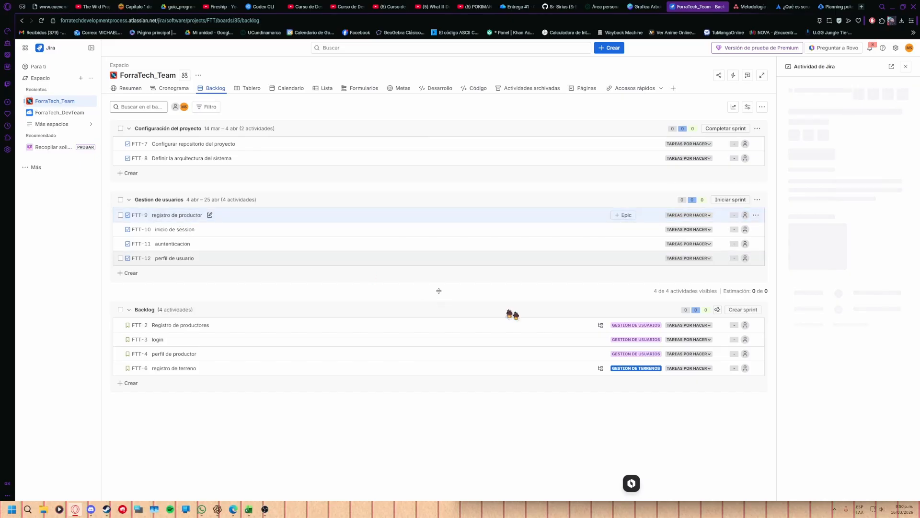
scroll(789, 307, down, 4)
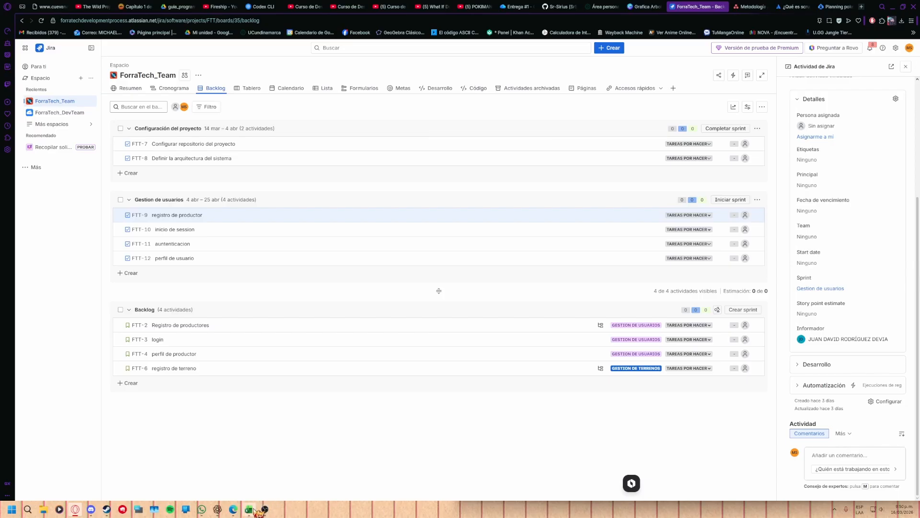
Switch to the Excel workbook, look over the start of the Historias de Usuario sheet, and return to Jira.
click(254, 510)
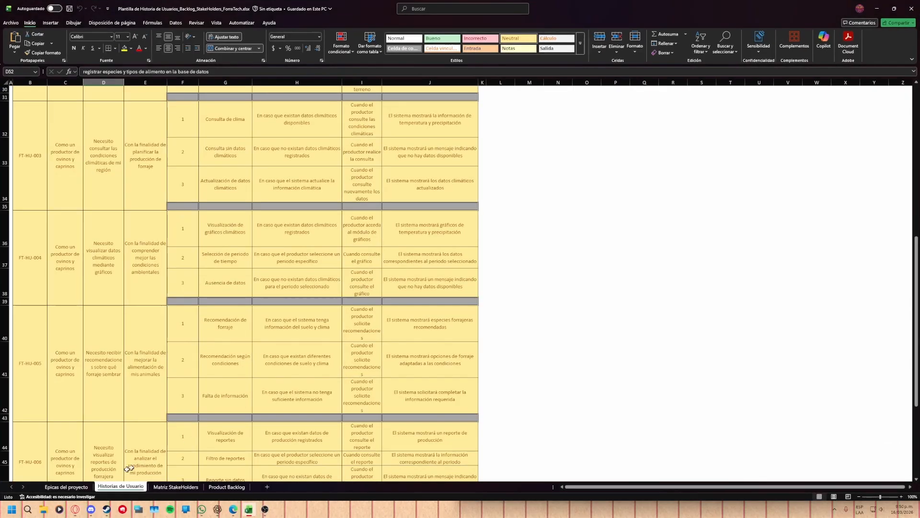
scroll(140, 430, up, 10)
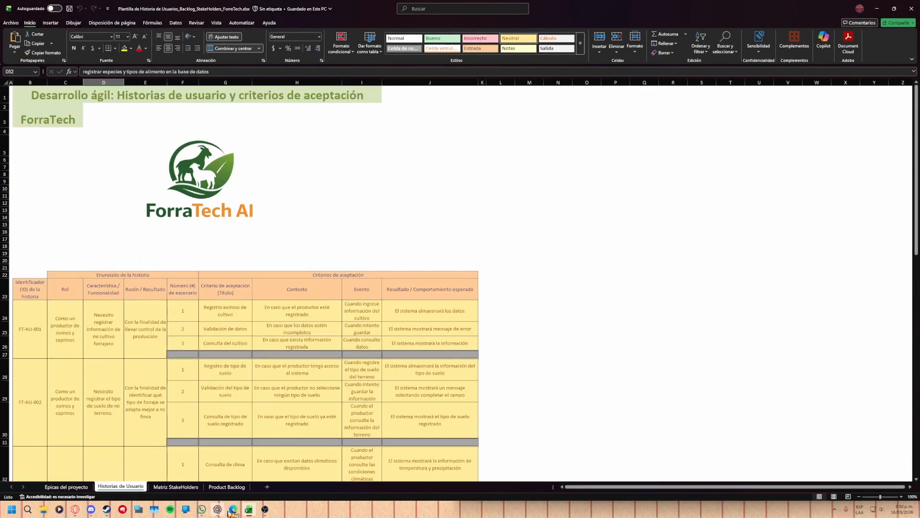
click(249, 509)
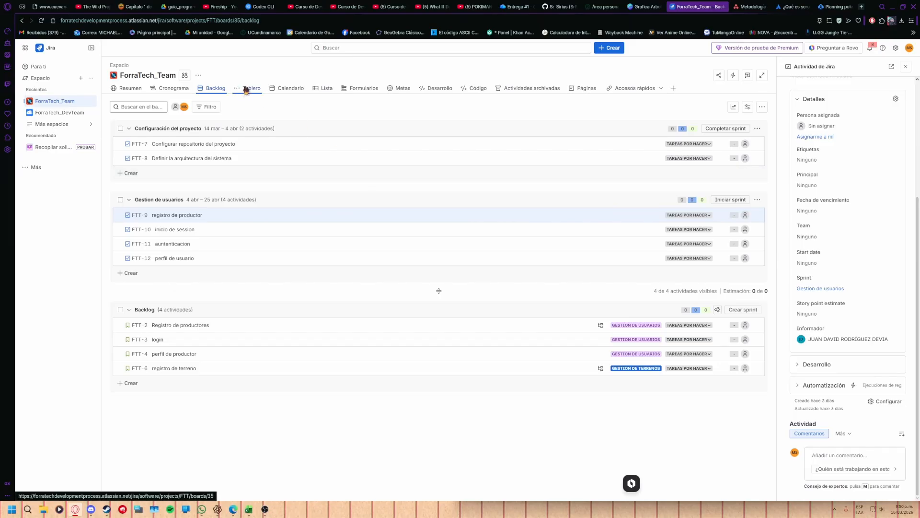
Check the epics on the project timeline and the backlog details of Configurar repositorio del proyecto and registro de terreno.
click(174, 89)
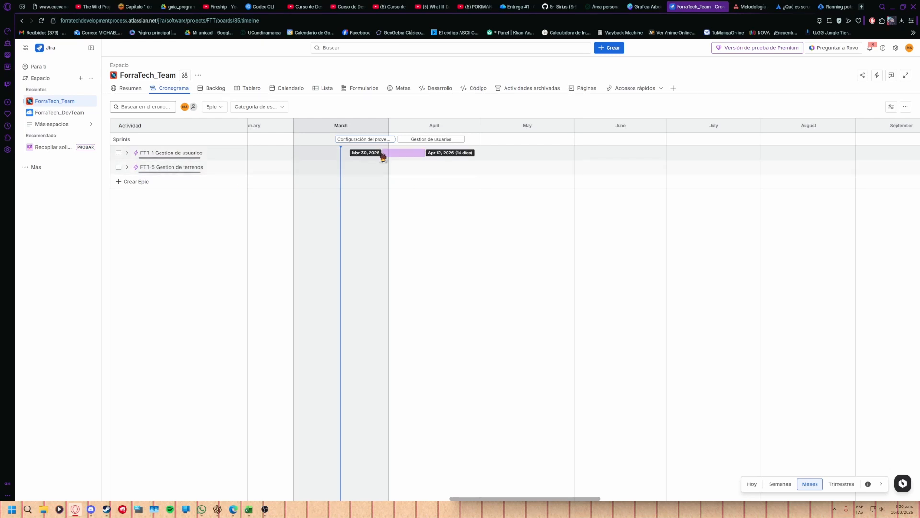
drag(384, 157, 567, 160)
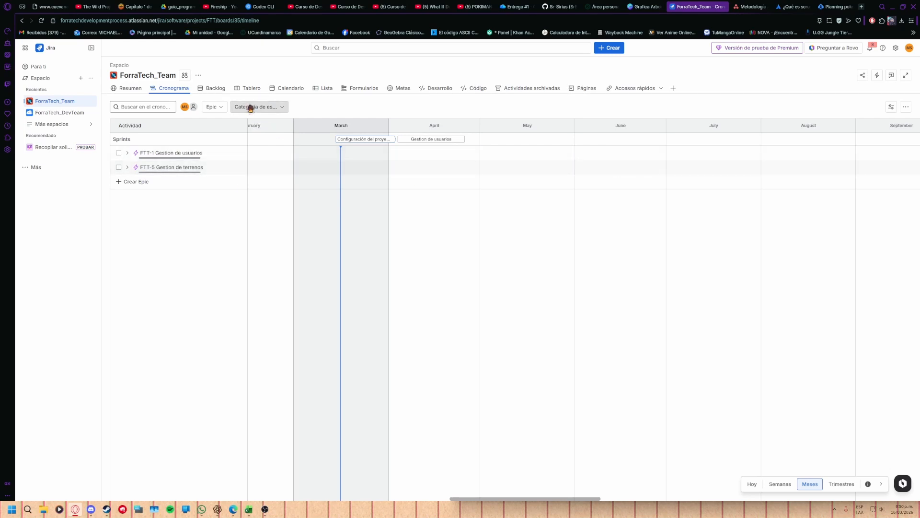
click(208, 92)
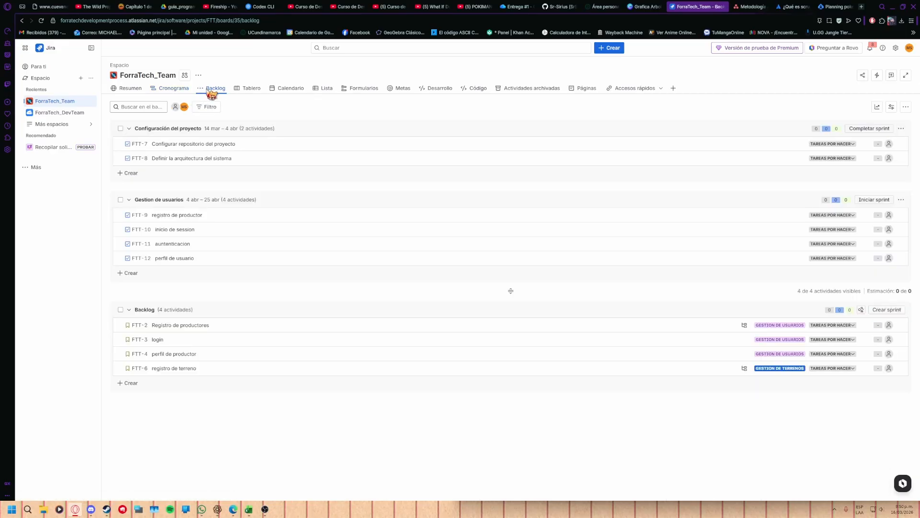
click(199, 144)
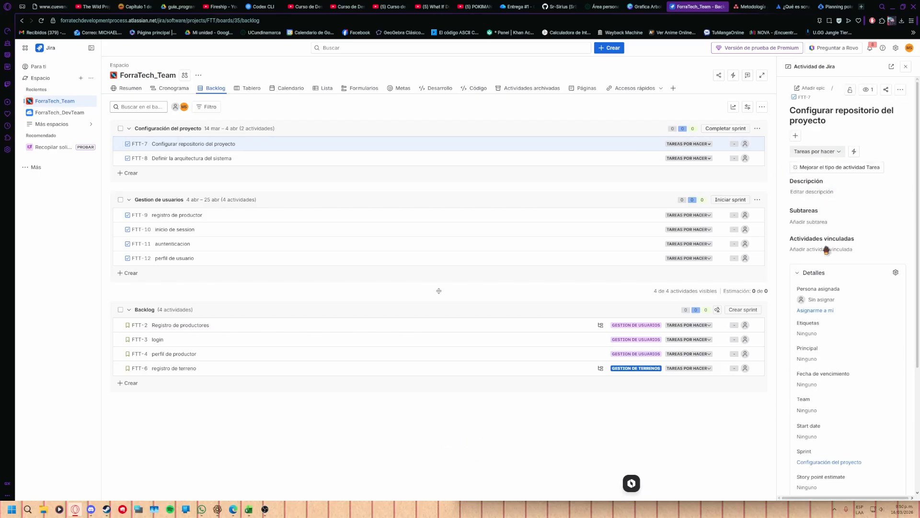
click(168, 369)
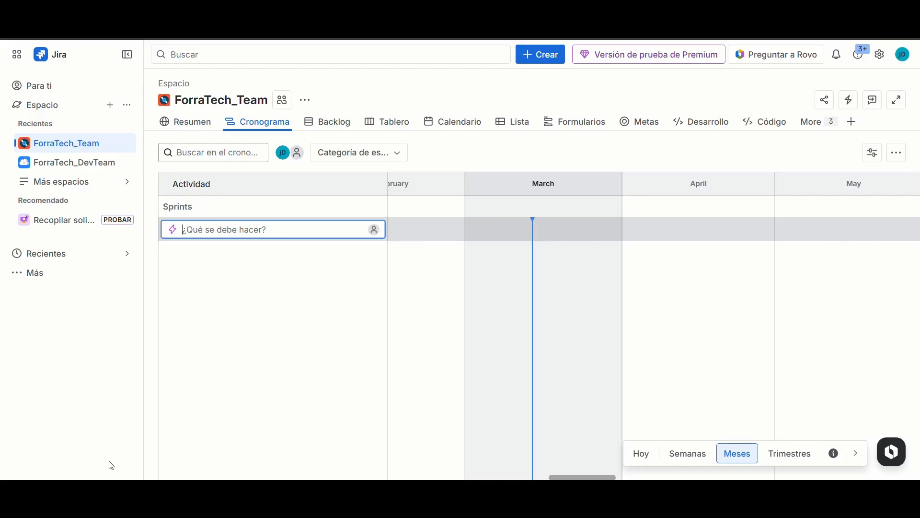
Create an epic named "Gestion de usuarios" in the ForraTech_Team timeline.
text(Gestion de usua)
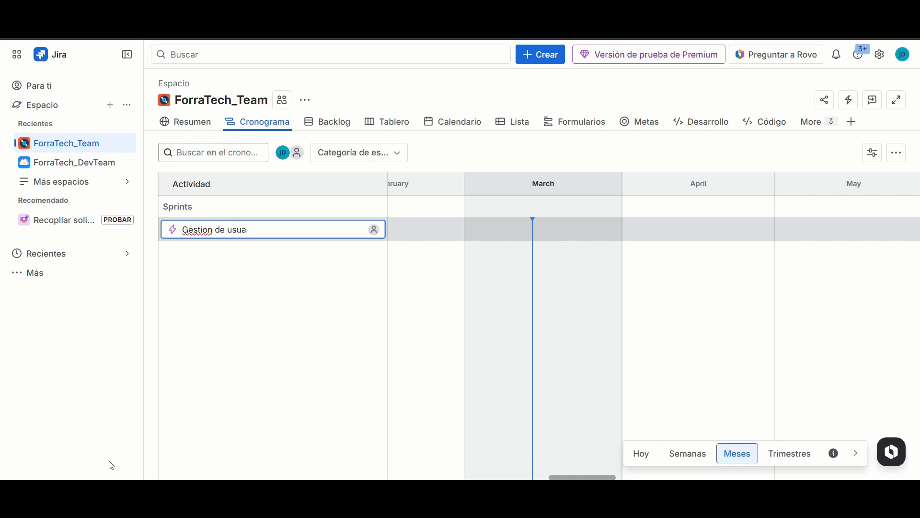
text(rios)
key(Return)
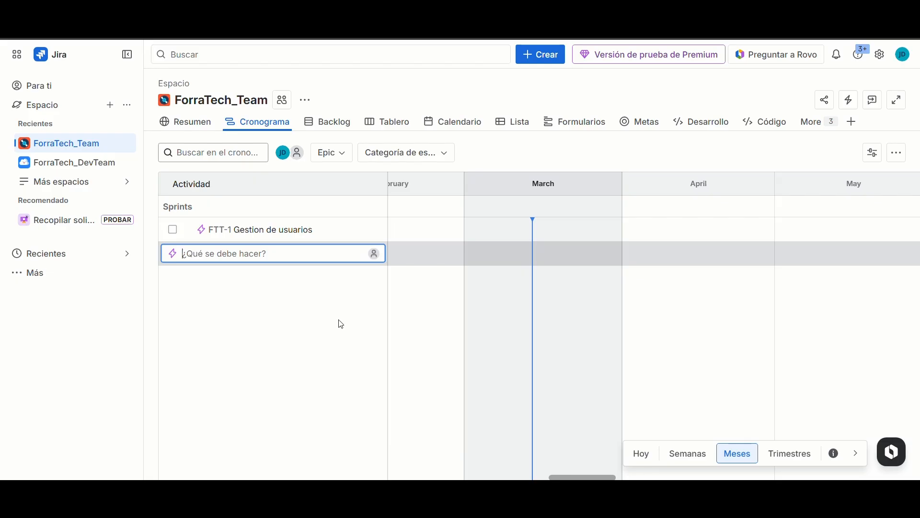
Add a child story named "Registro de usuarios" under the Gestion de usuarios epic.
click(343, 233)
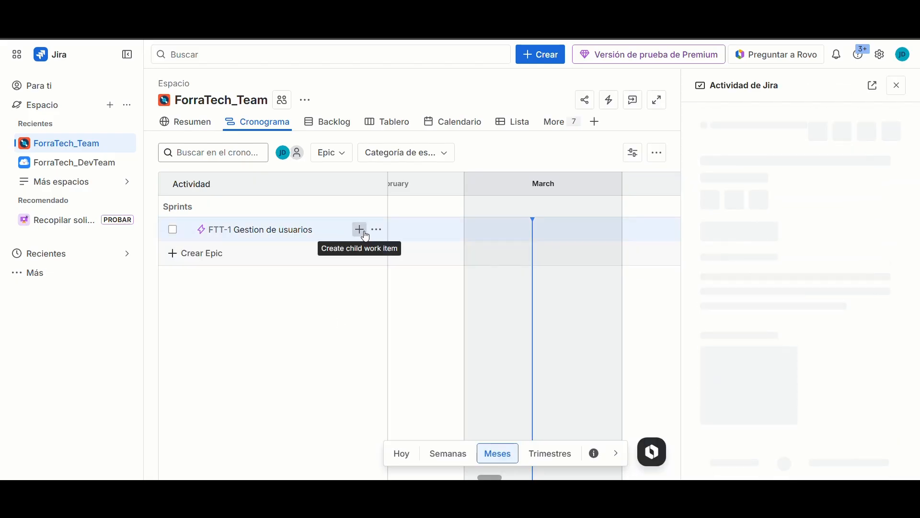
click(360, 230)
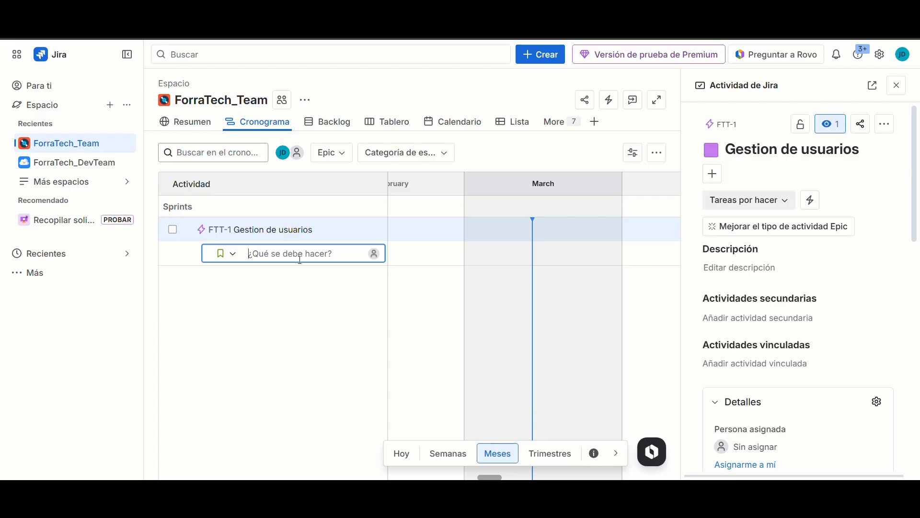
text(Registro de ususarios)
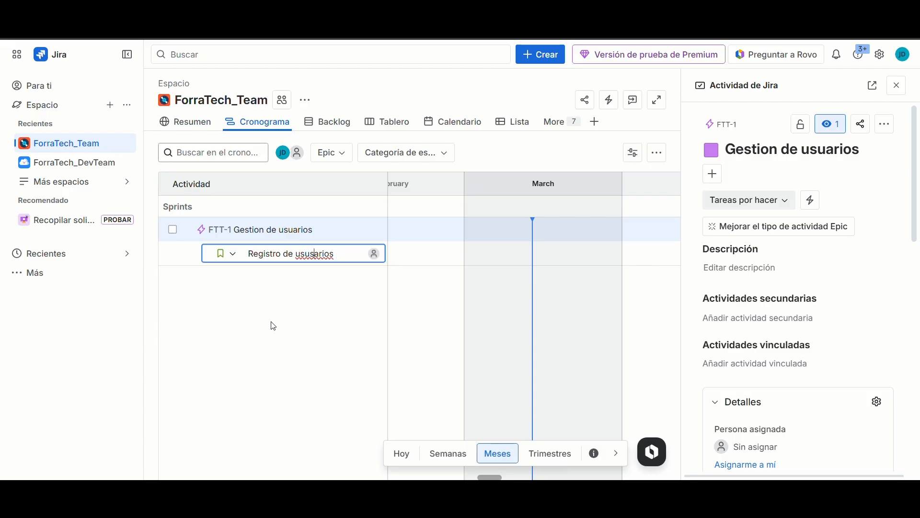
key(BackSpace)
key(Return)
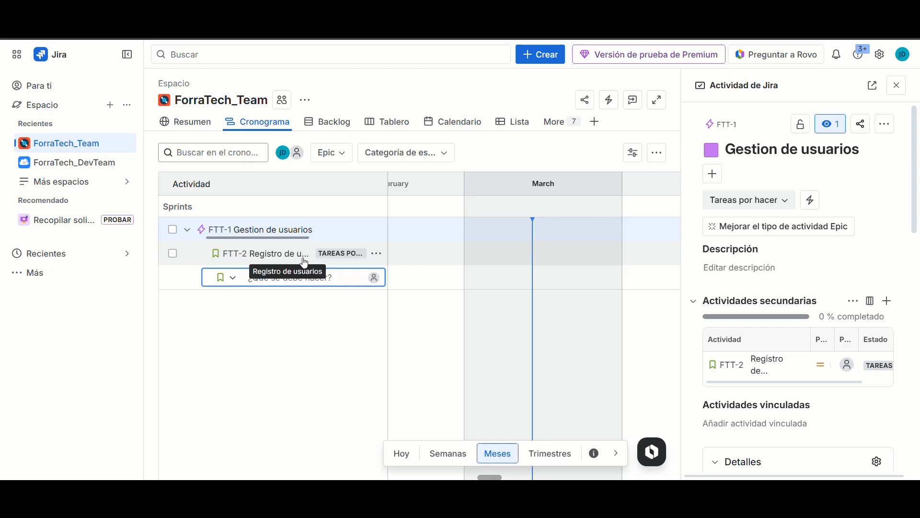
Describe the Registro de usuarios story as "como productor agropecuario quiero registrarme en la aplicación para acceder al sistema de recomendación de cultivos de forraje.".
click(341, 264)
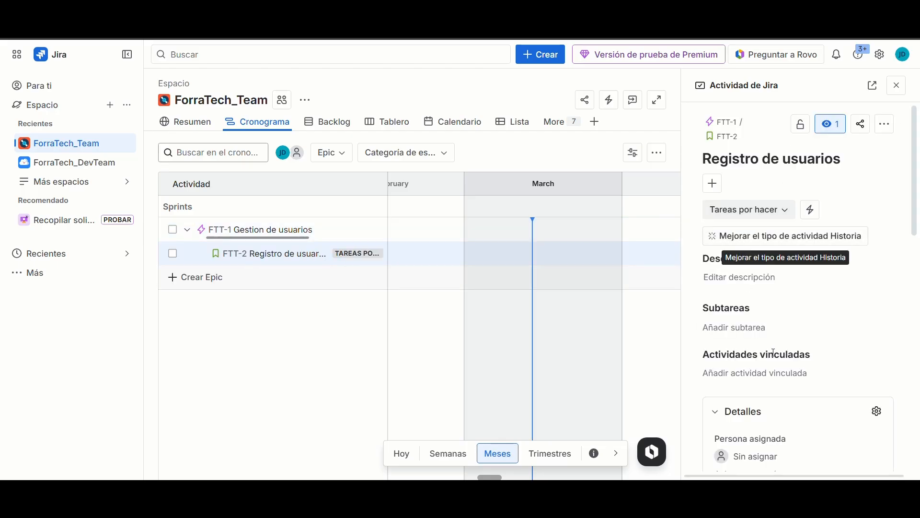
click(728, 276)
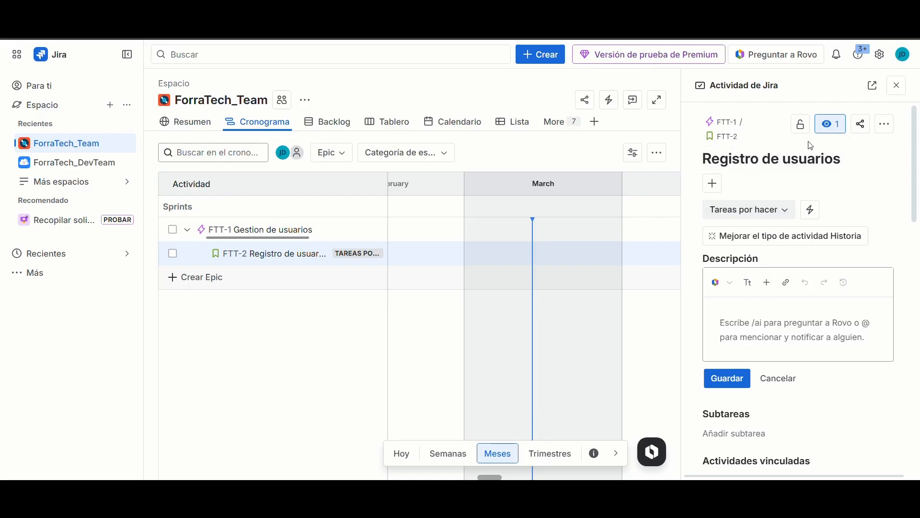
click(814, 166)
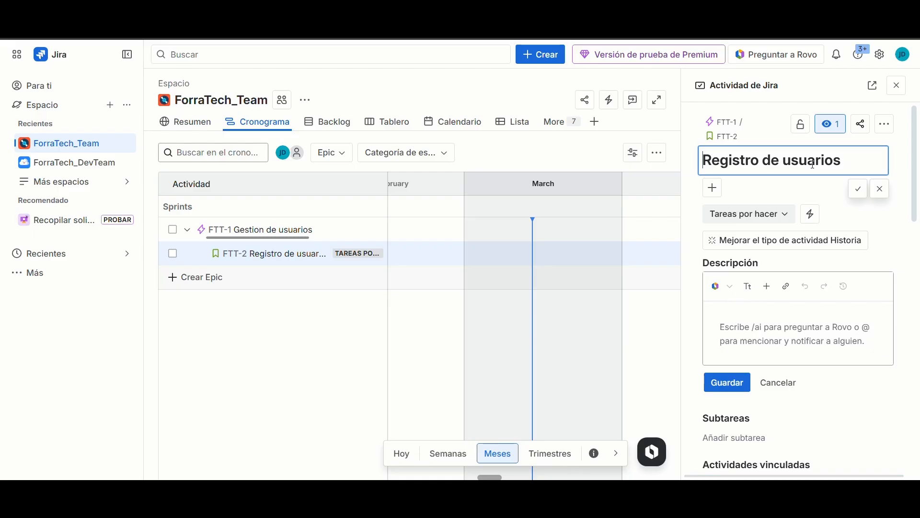
click(729, 343)
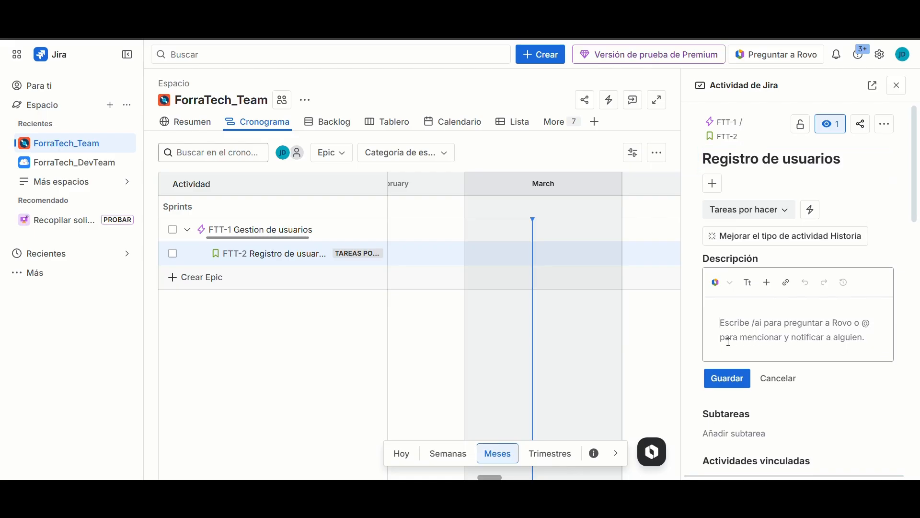
text(como)
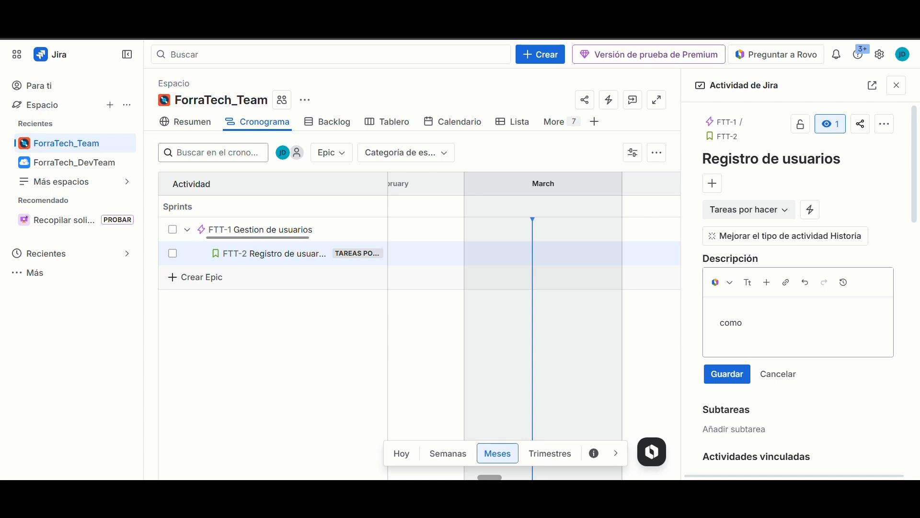
text( productor agropecuario)
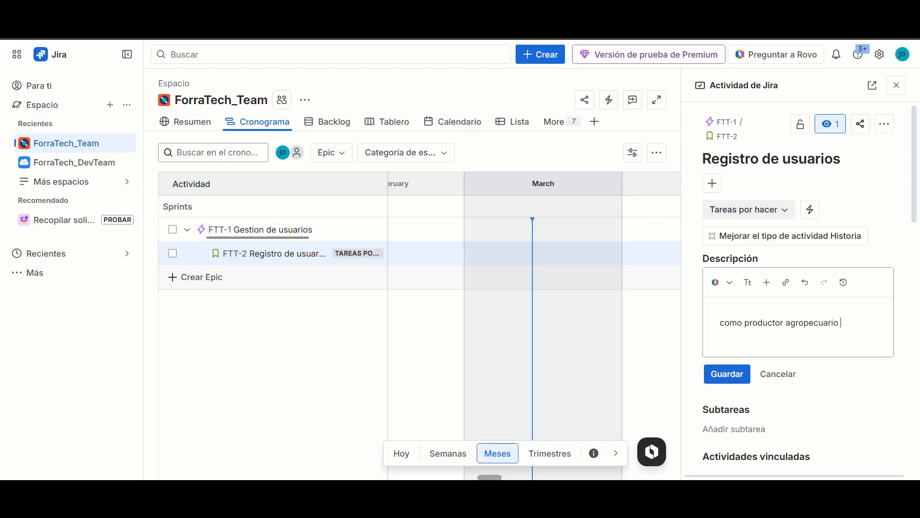
text( quiero resgi)
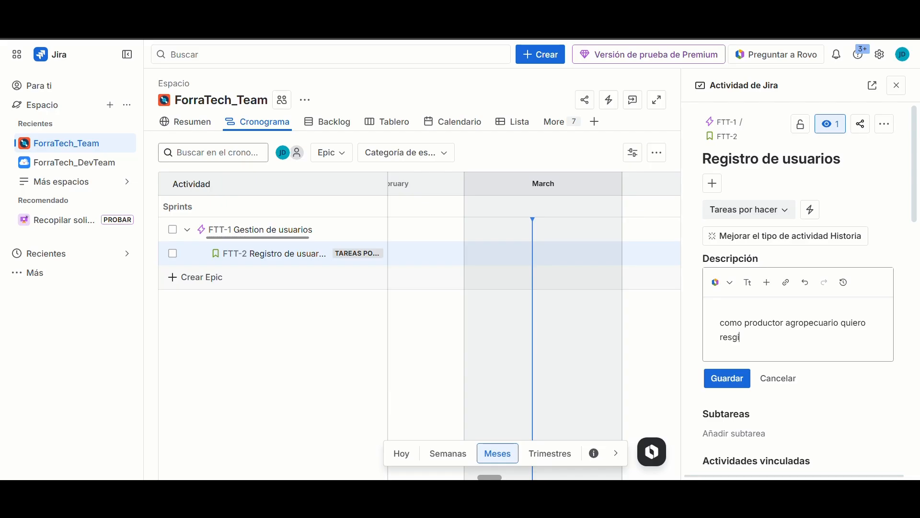
text(strarme en la aplicacion )
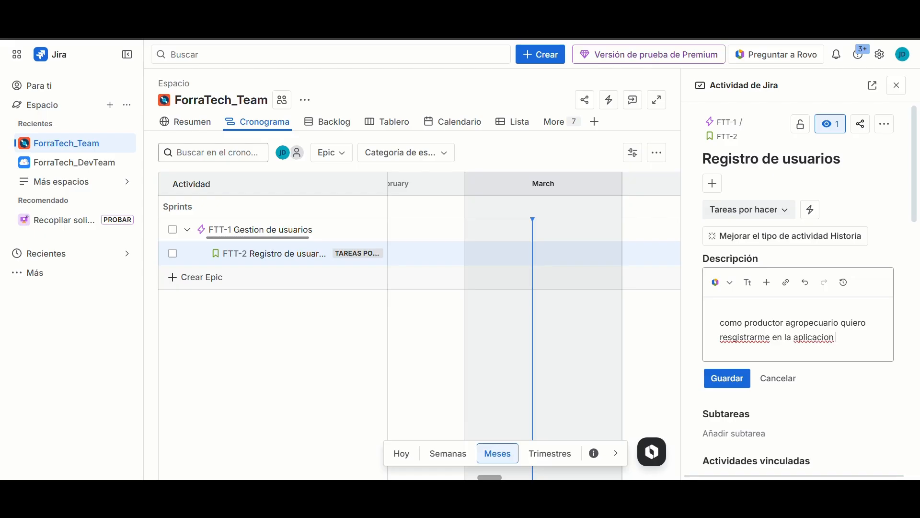
text(para acced)
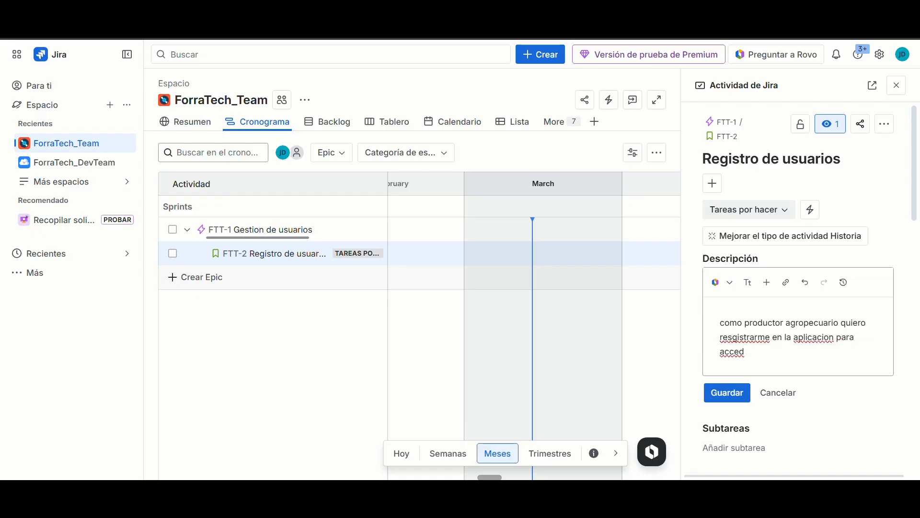
text(er al sistema de recomendacion de)
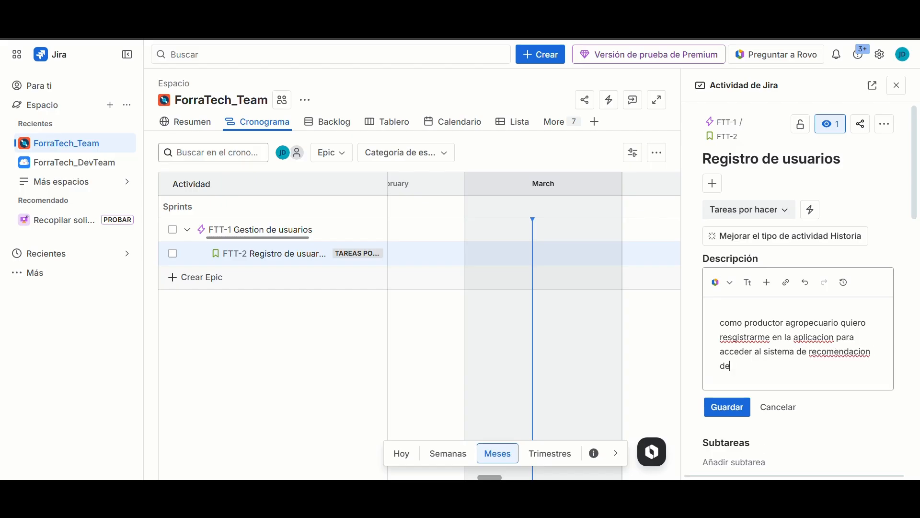
text( ciultivos de forraje)
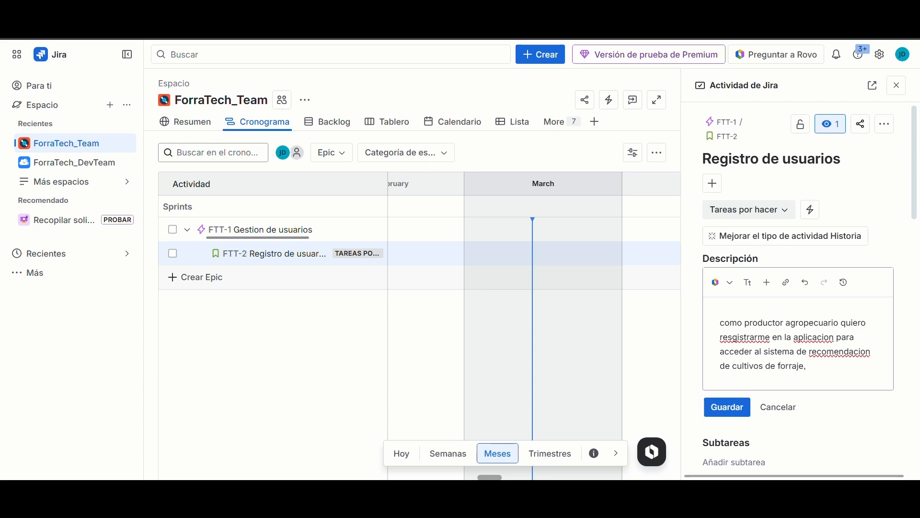
text(.)
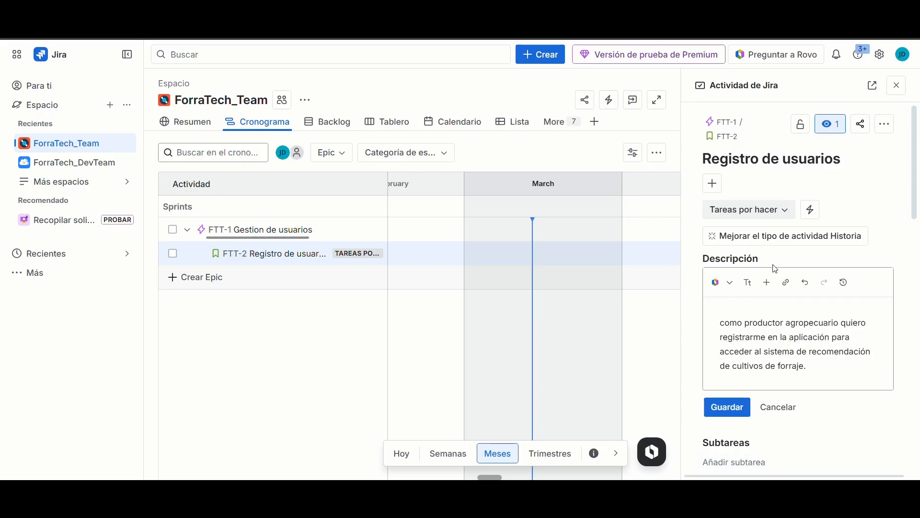
Rename the Registro de usuarios story to "Registro de productores" and save its description.
double_click(809, 161)
text(pro)
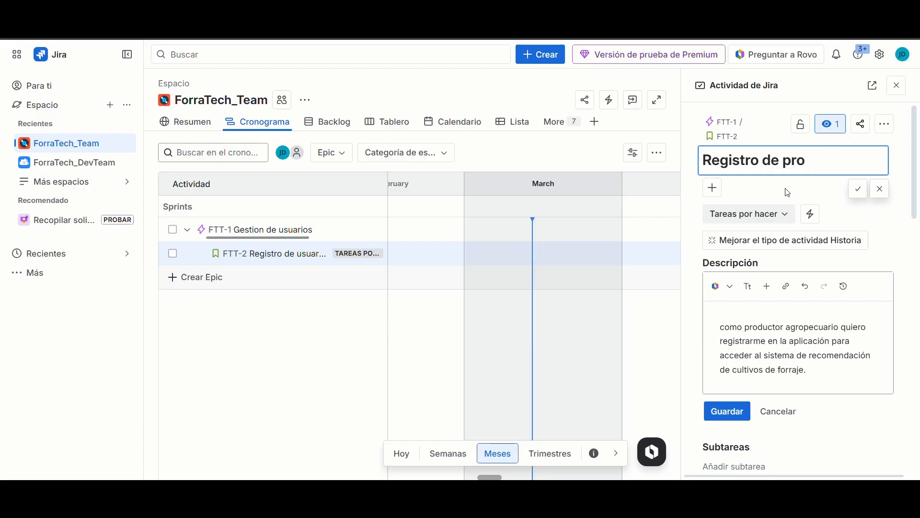
text(ductores)
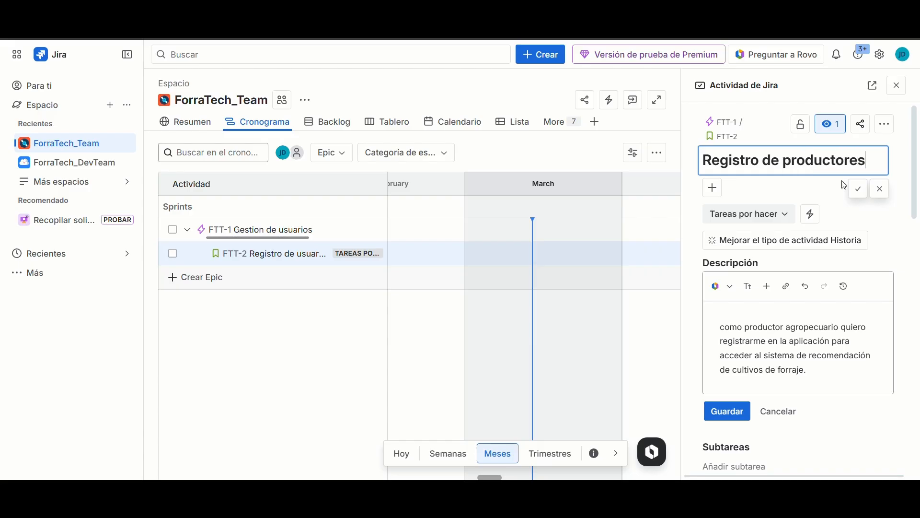
click(858, 189)
click(727, 408)
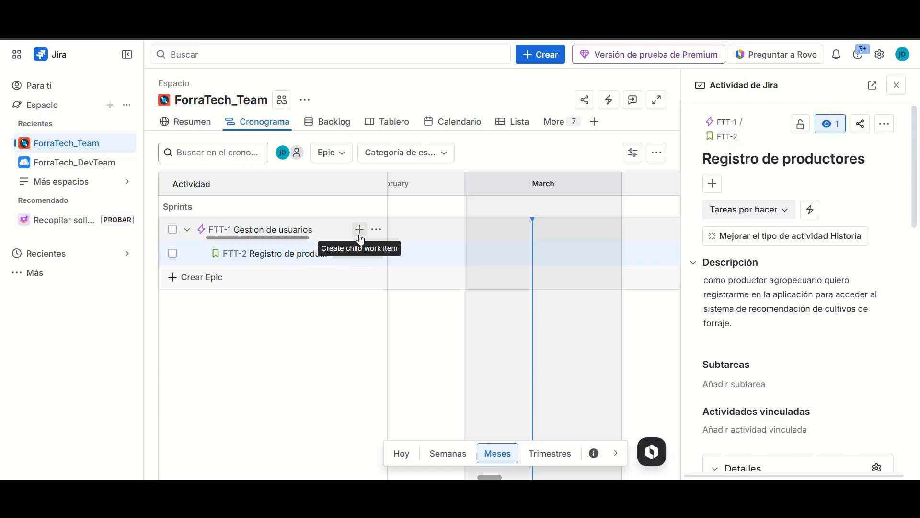
Add child stories named "login" and "perfil de productor" under the Gestion de usuarios epic.
click(359, 229)
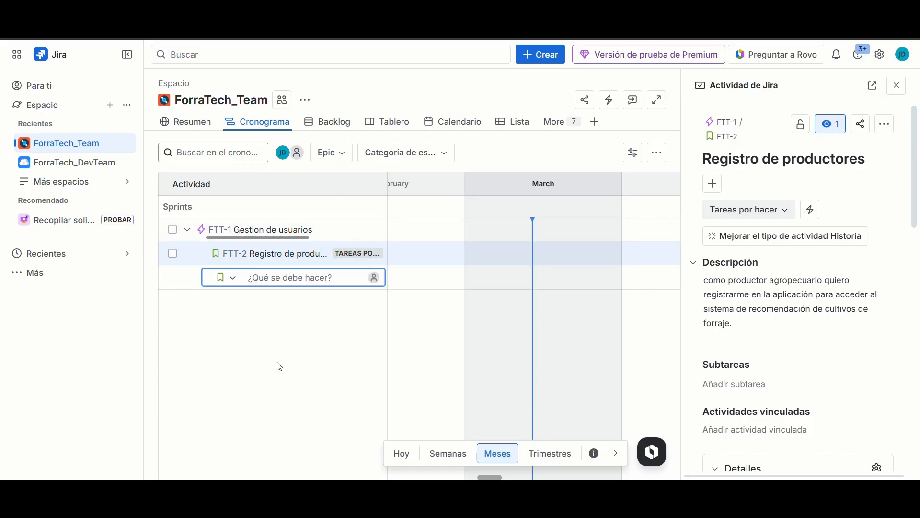
text(login)
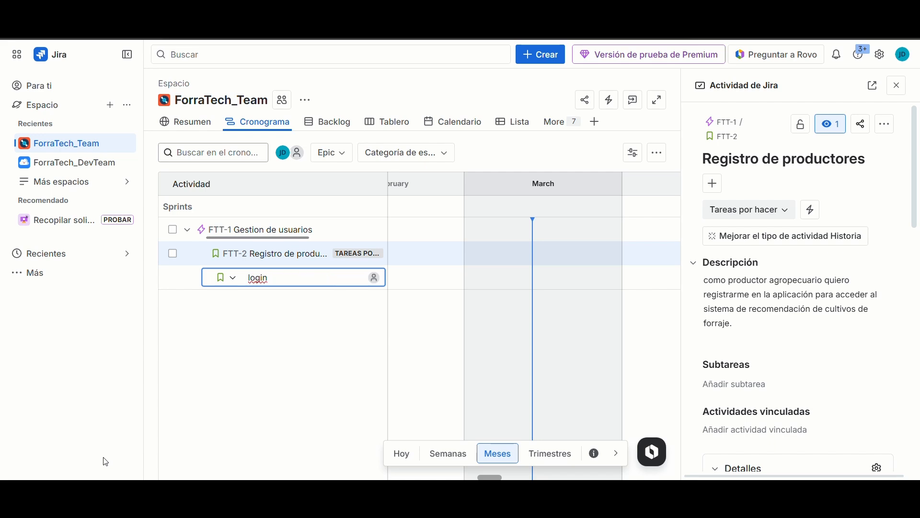
key(Return)
text(perfil)
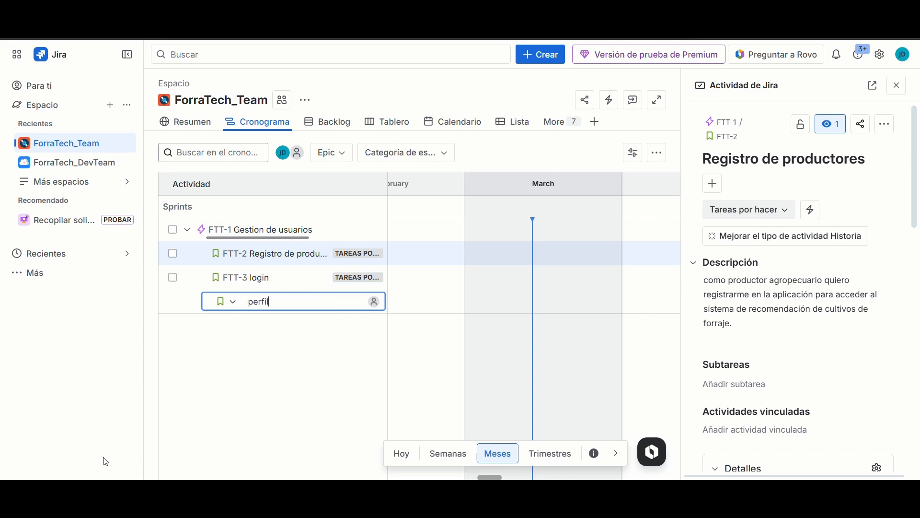
text( de p)
key(BackSpace)
key(BackSpace)
text(productor)
key(Return)
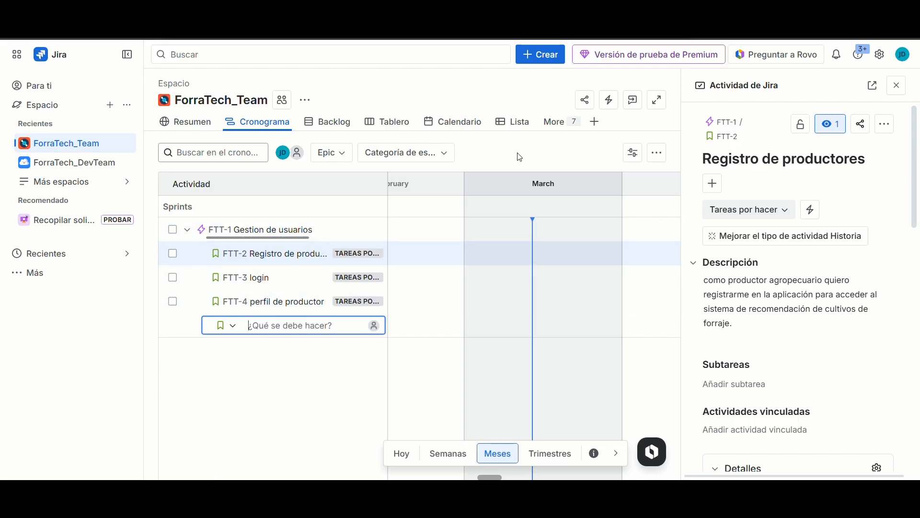
Create an epic named "Gestion de terrenos" in the ForraTech_Team space from its backlog.
click(329, 121)
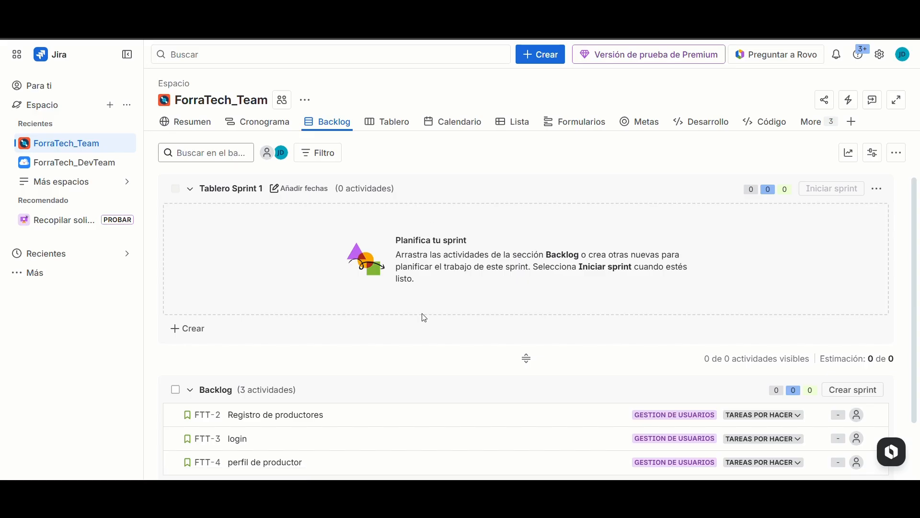
scroll(425, 311, down, 2)
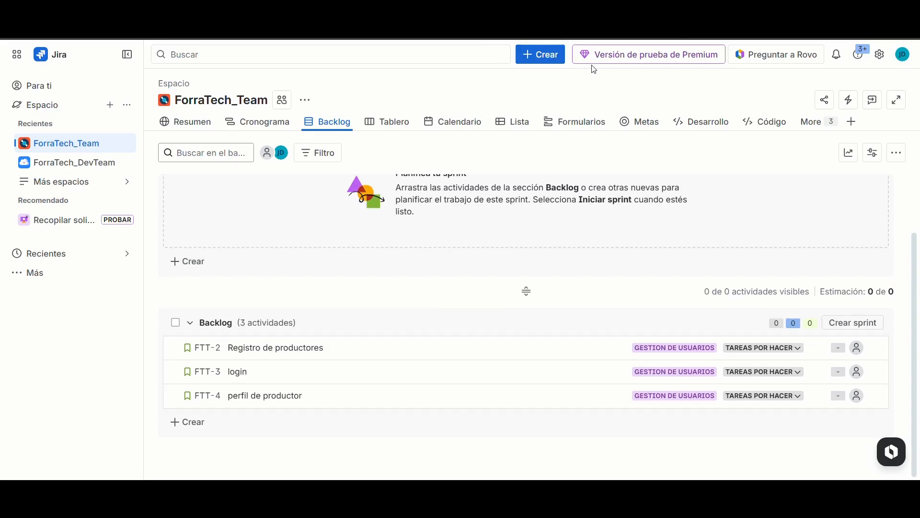
click(546, 56)
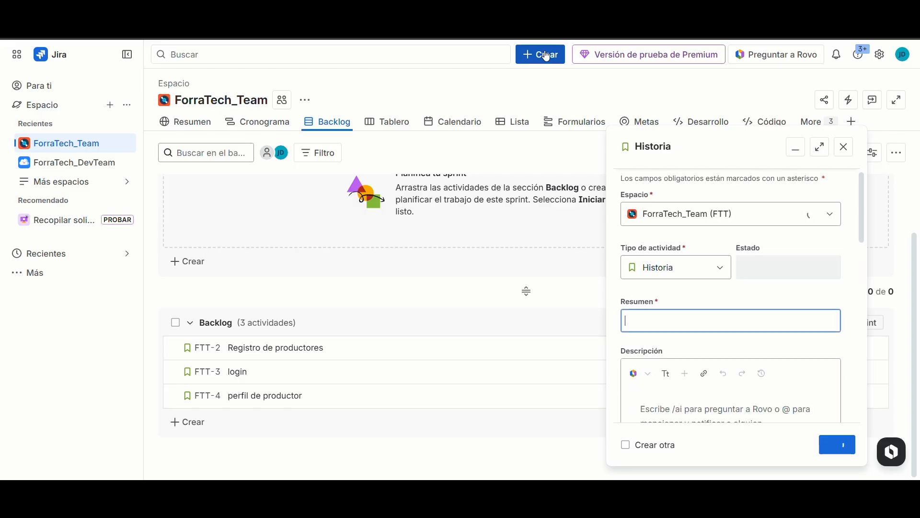
click(660, 273)
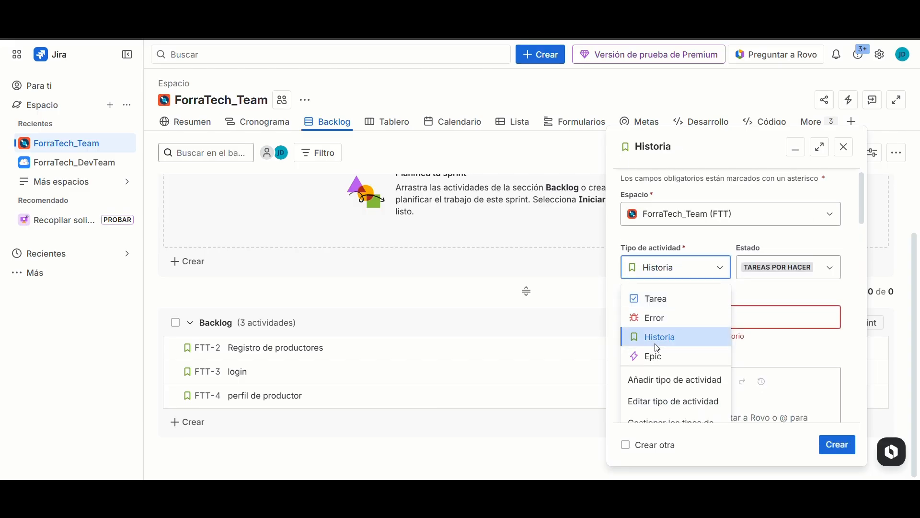
click(651, 355)
click(684, 314)
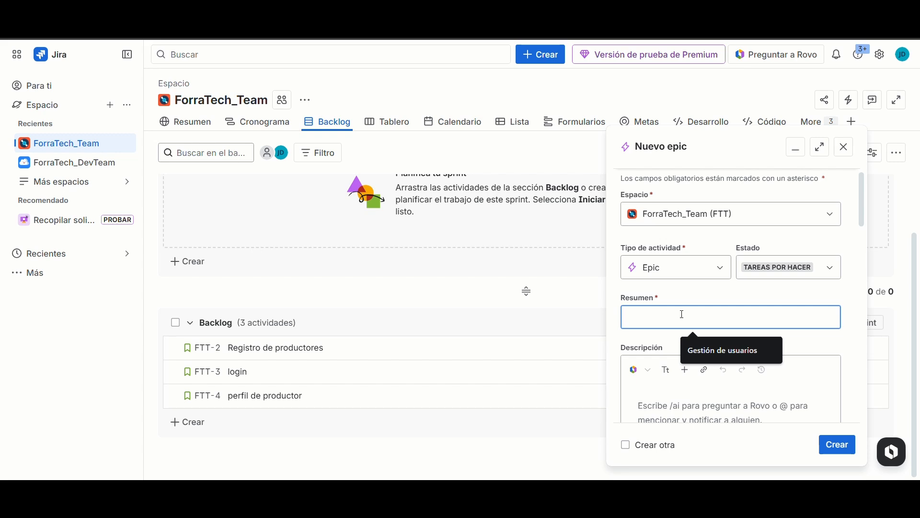
scroll(676, 319, down, 3)
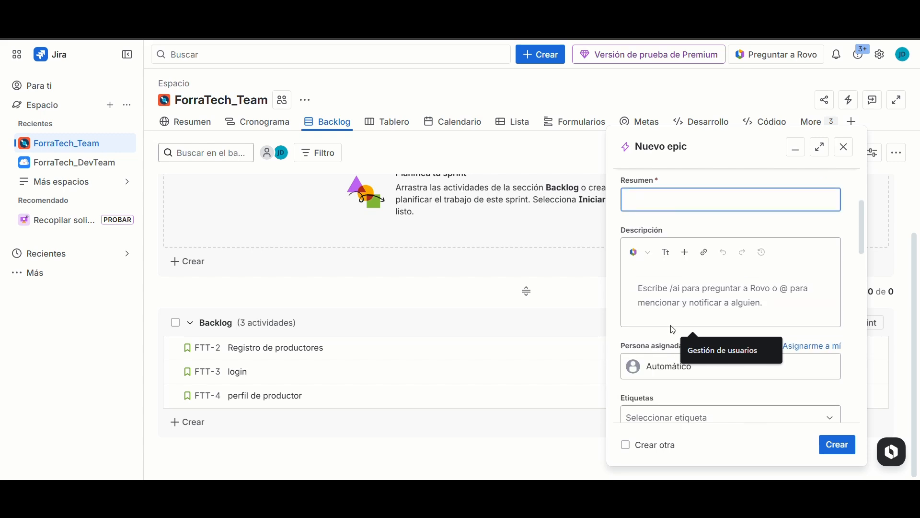
scroll(668, 324, up, 3)
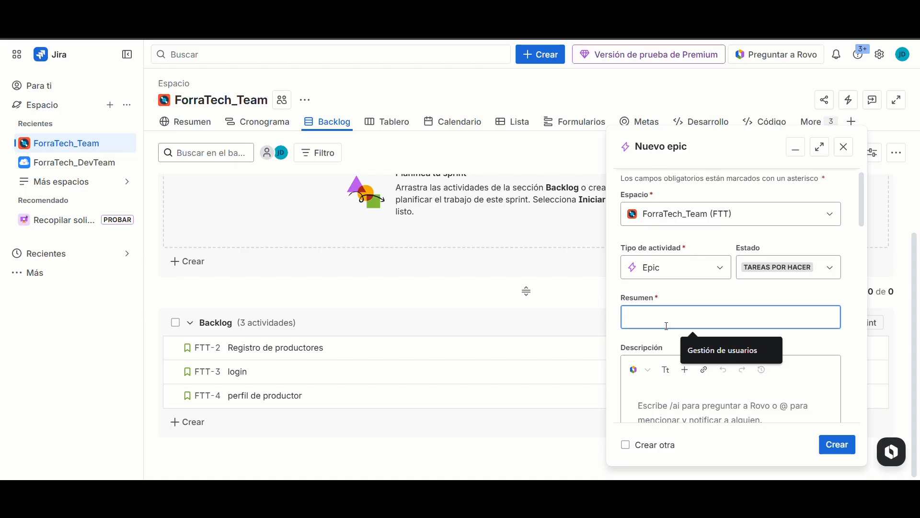
text(Gestion)
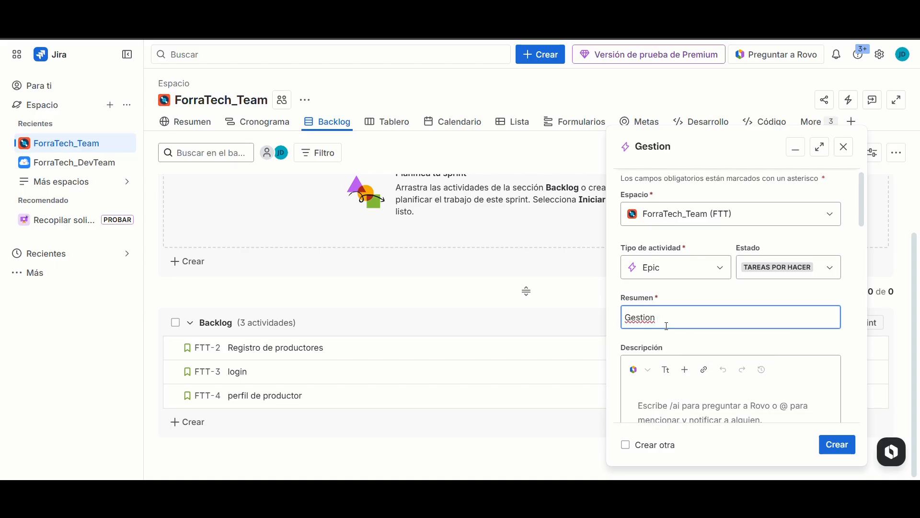
text( de ter)
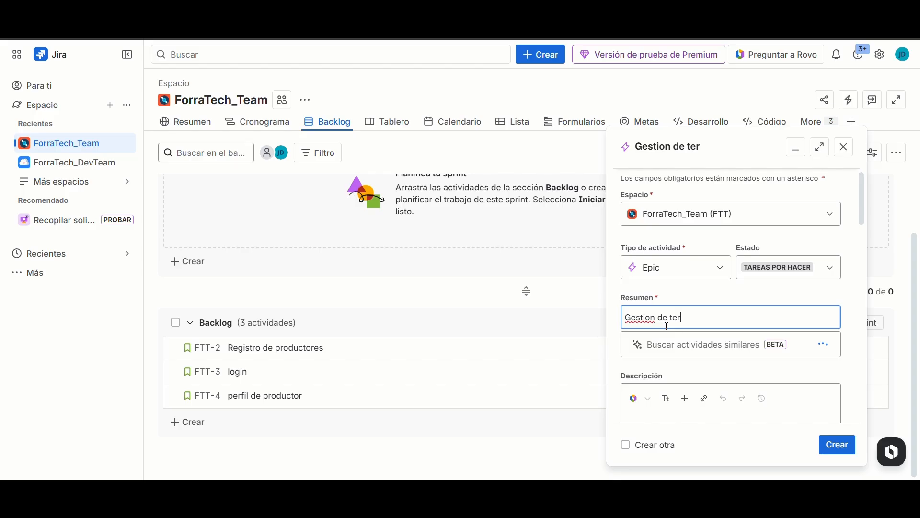
text(renos)
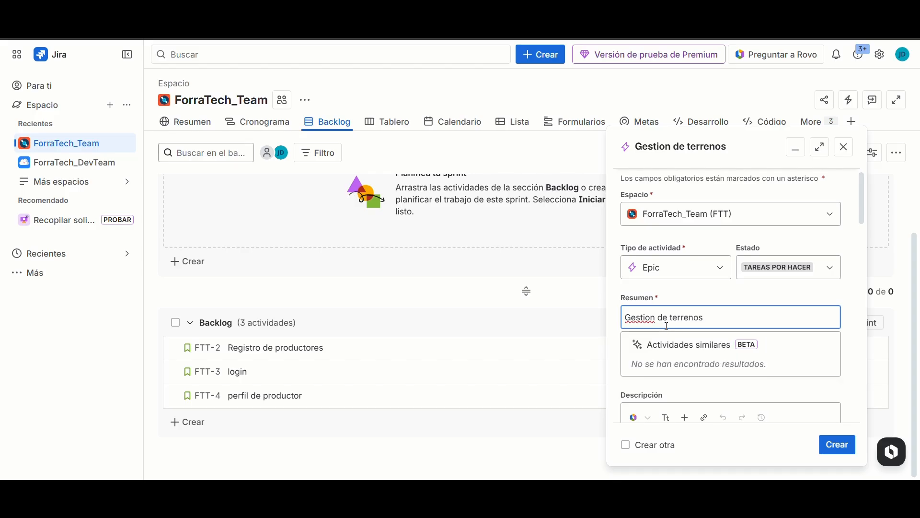
click(843, 442)
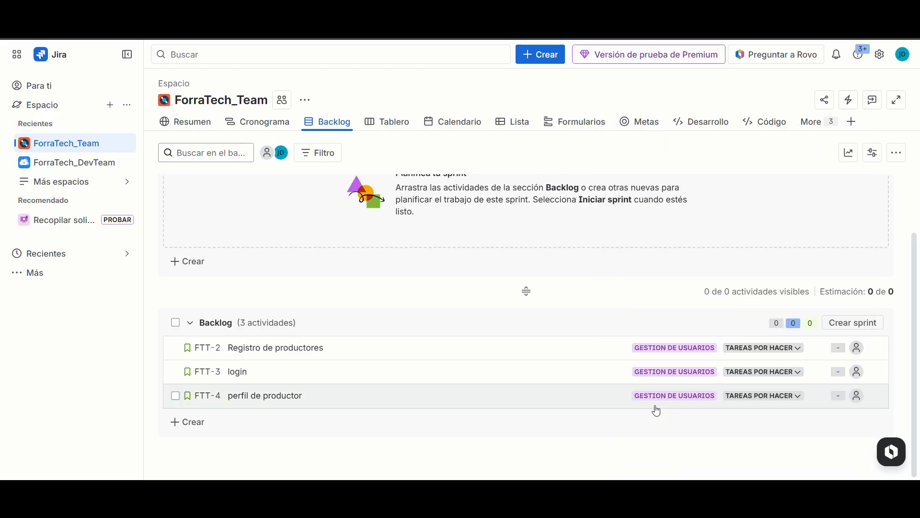
Add a child story named "registro de terreno" under the Gestion de terrenos epic in the timeline.
click(276, 120)
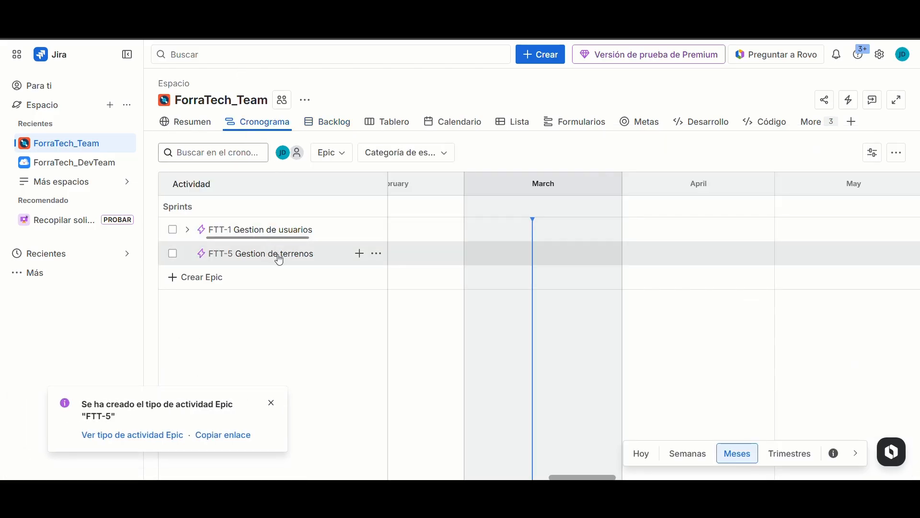
click(277, 255)
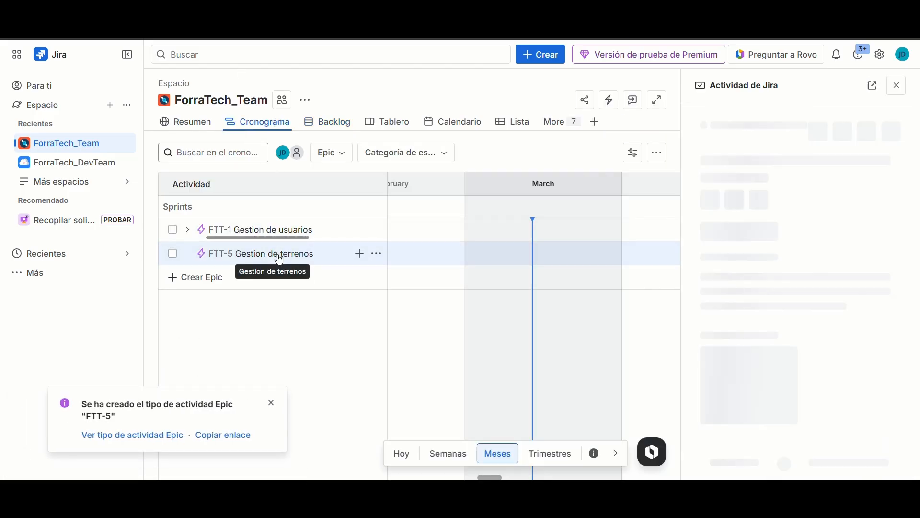
click(358, 255)
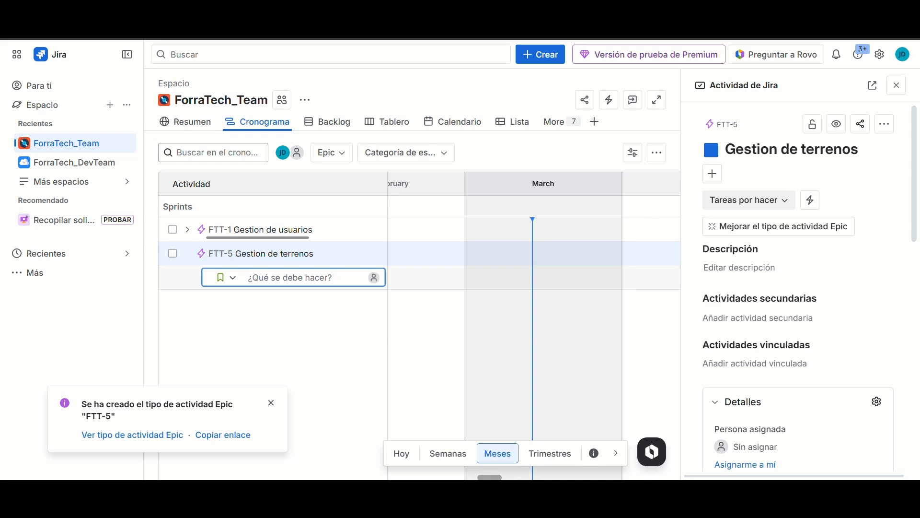
text(registro de terrenos)
key(Return)
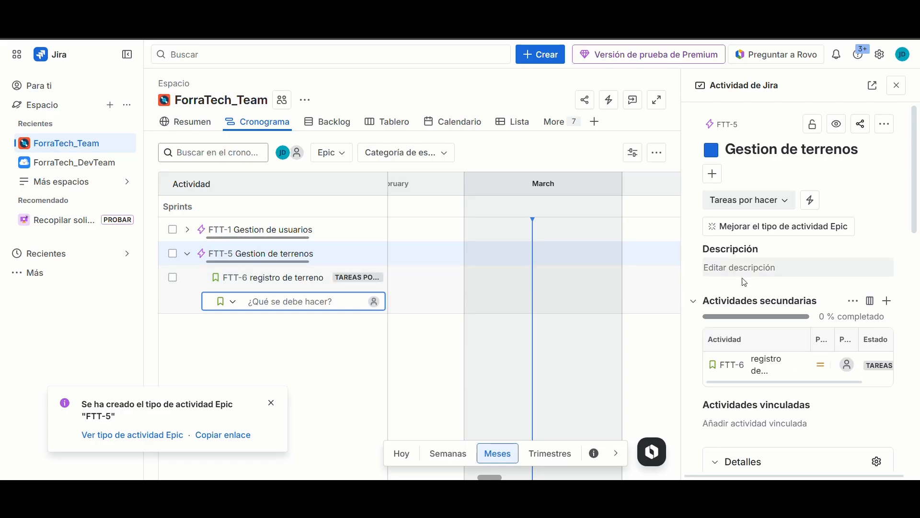
Describe the Gestion de terrenos epic as "como productor quiero registrar los datos de mi terreno para recibir recomendaciones de cultivos adecuados a mi zona".
scroll(756, 308, down, 2)
scroll(755, 321, up, 2)
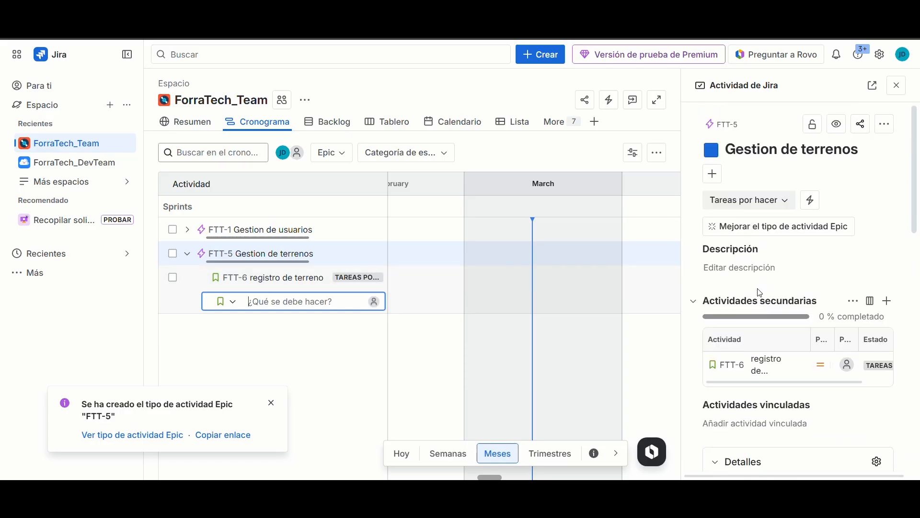
click(738, 267)
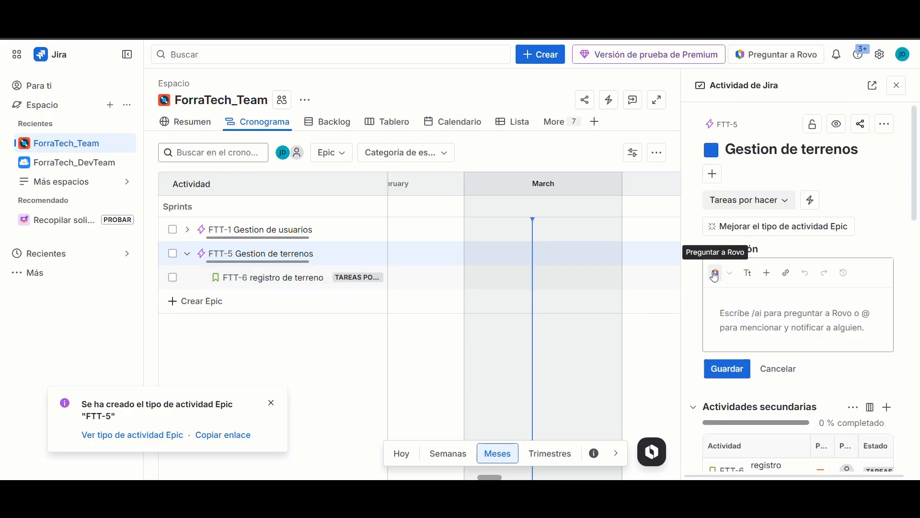
text(como productor)
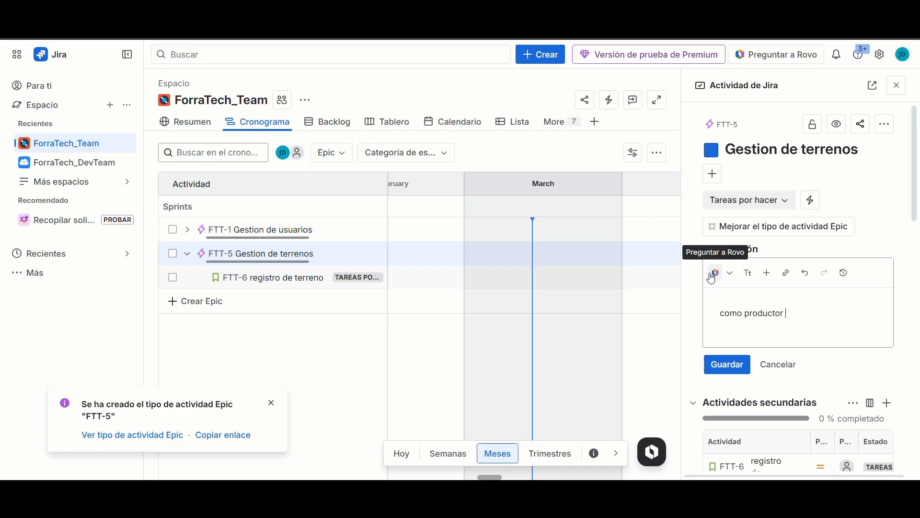
text(quiero registrar los datos )
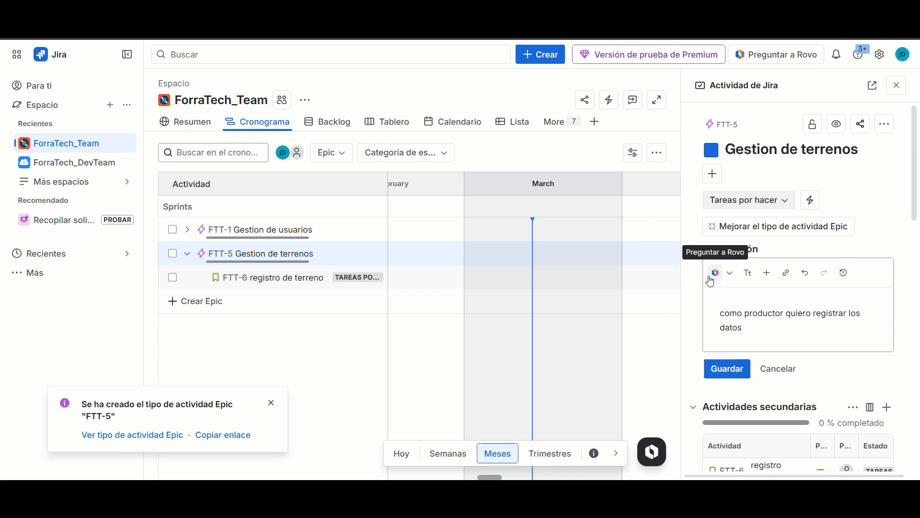
text(de mi te)
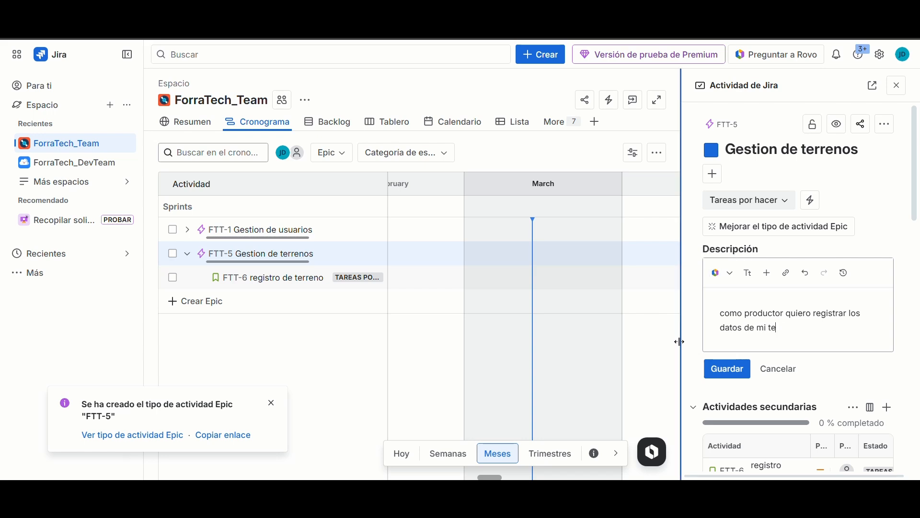
text(rreno para recibir recomendacion)
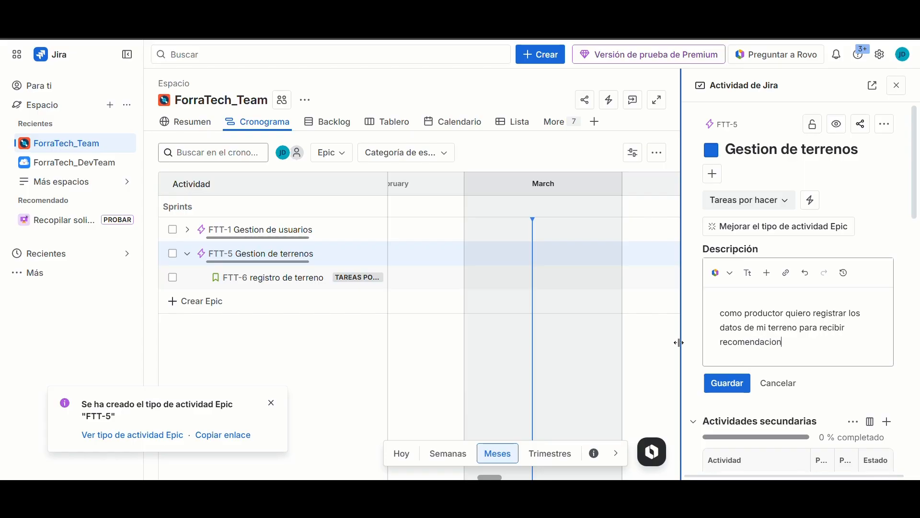
text(es de cultivos adeac)
key(BackSpace)
key(BackSpace)
text(cuados )
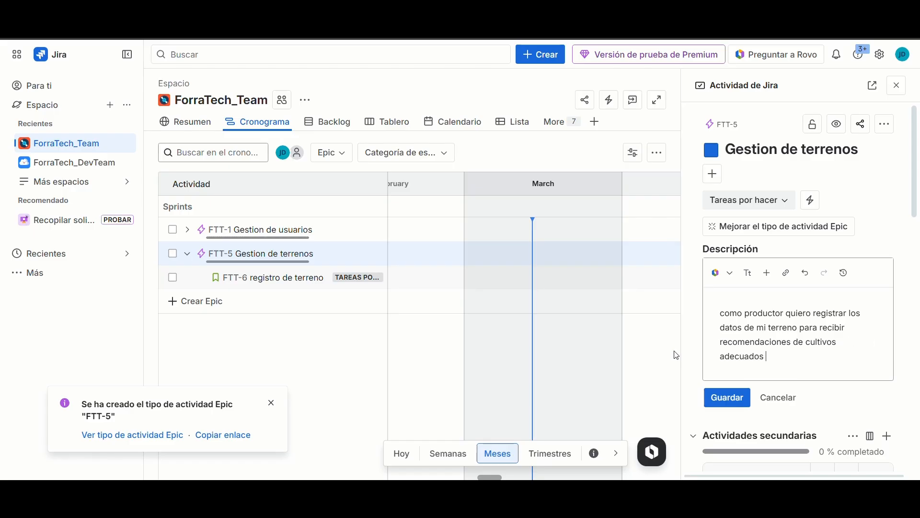
text(a mi zona)
click(711, 399)
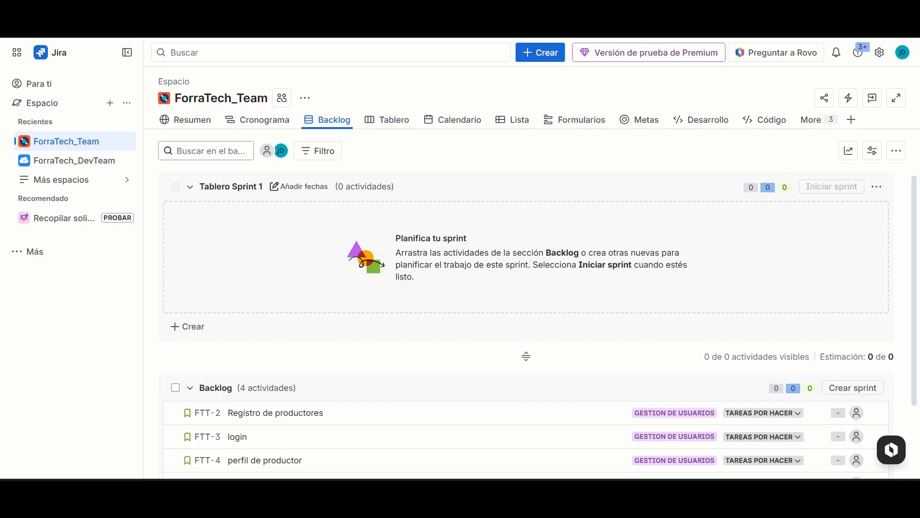
Rename the backlog's Tablero Sprint 1 to "Configuración del proyecto".
click(279, 187)
triple_click(336, 160)
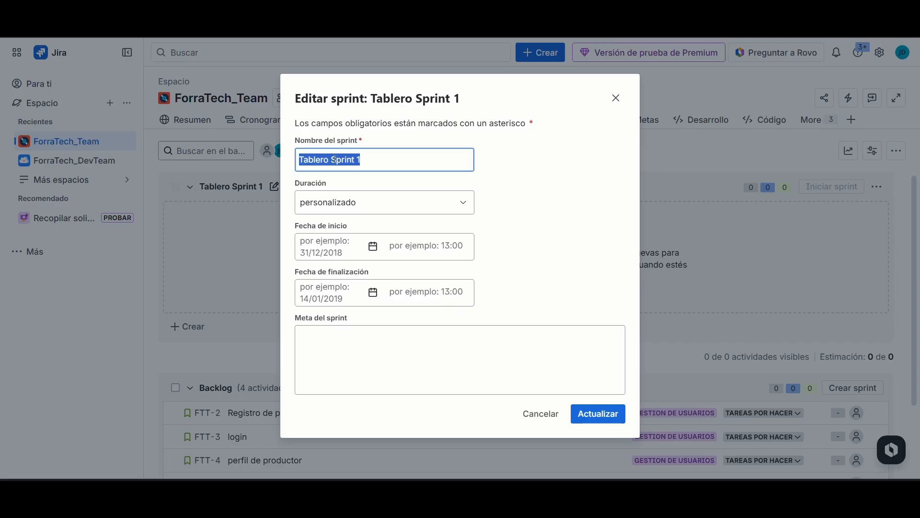
text(C)
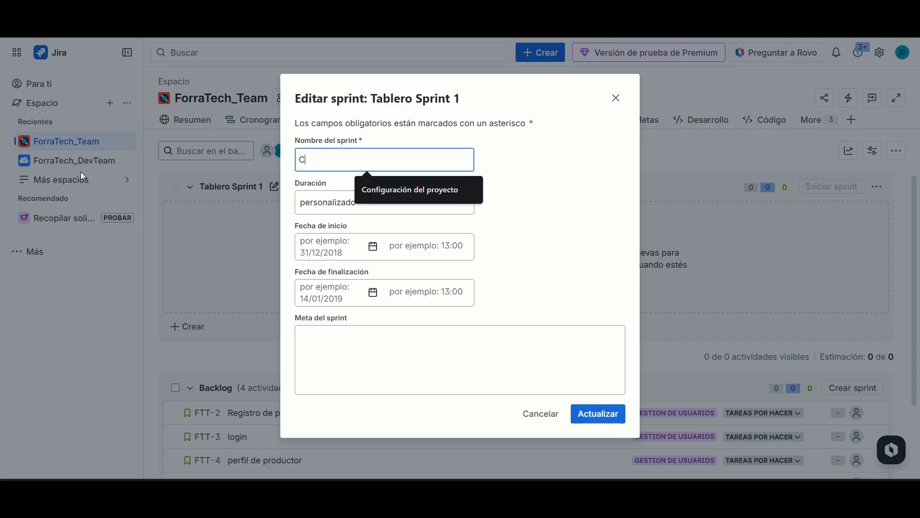
text(onfiguración del proyecto)
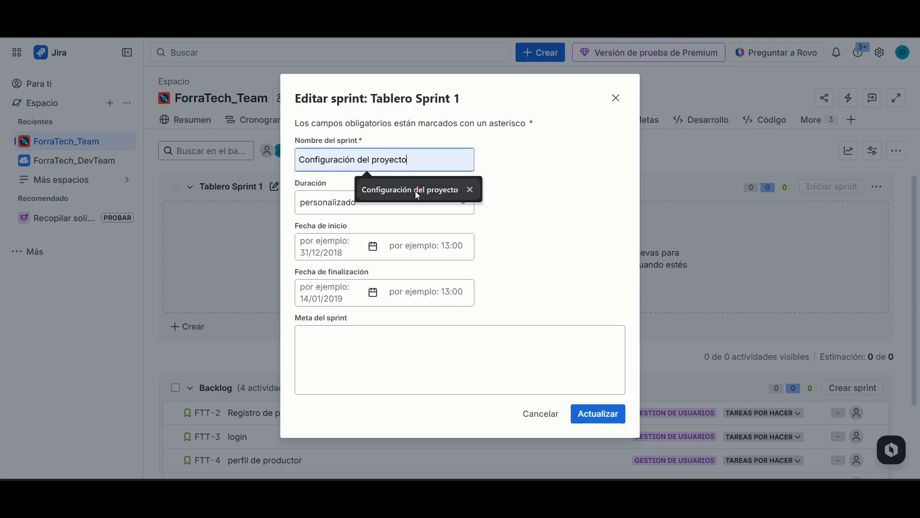
click(415, 190)
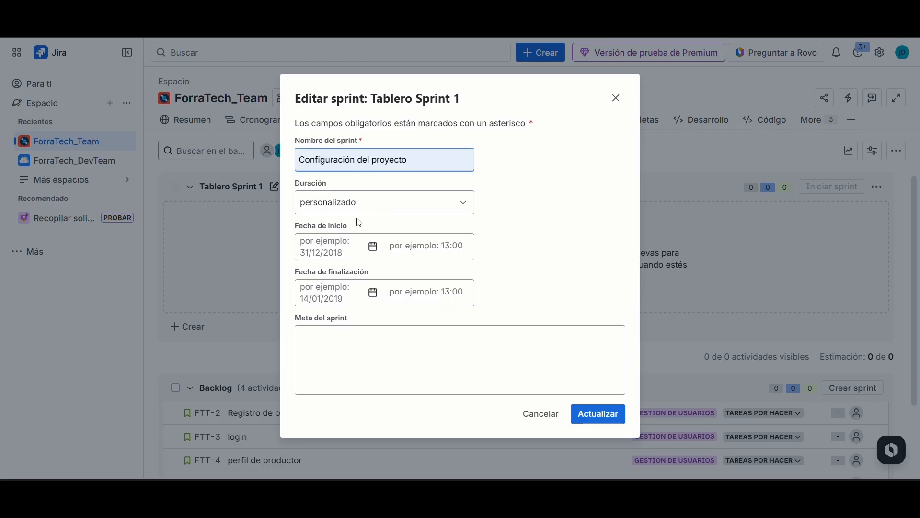
click(583, 413)
Add a task named "Configurar repositorio del proyecto" to the Configuración del proyecto sprint.
click(194, 328)
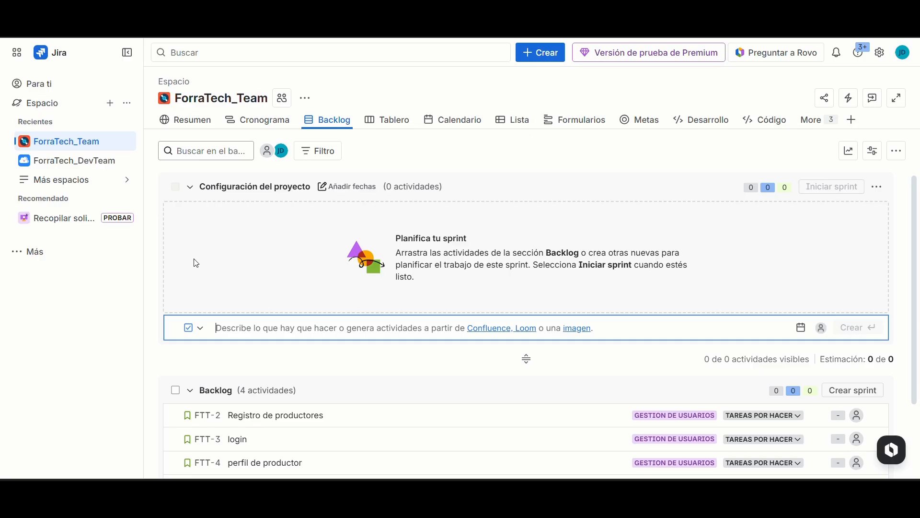
text(Conf)
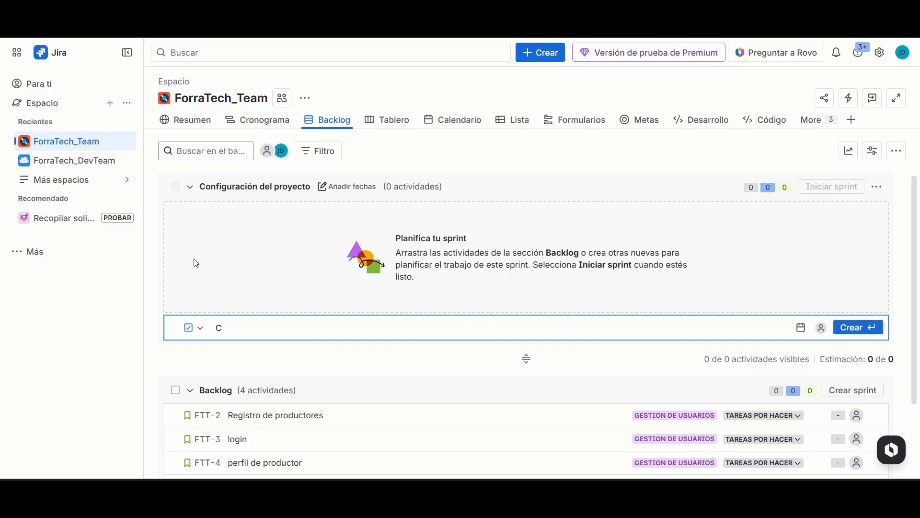
key(BackSpace)
key(BackSpace)
text(nfigurar repositorio d)
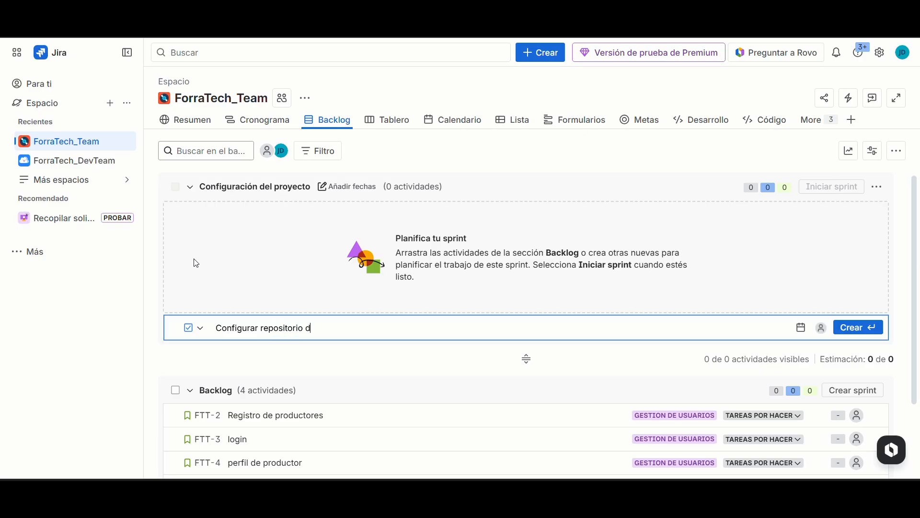
text(elproyecto)
key(Return)
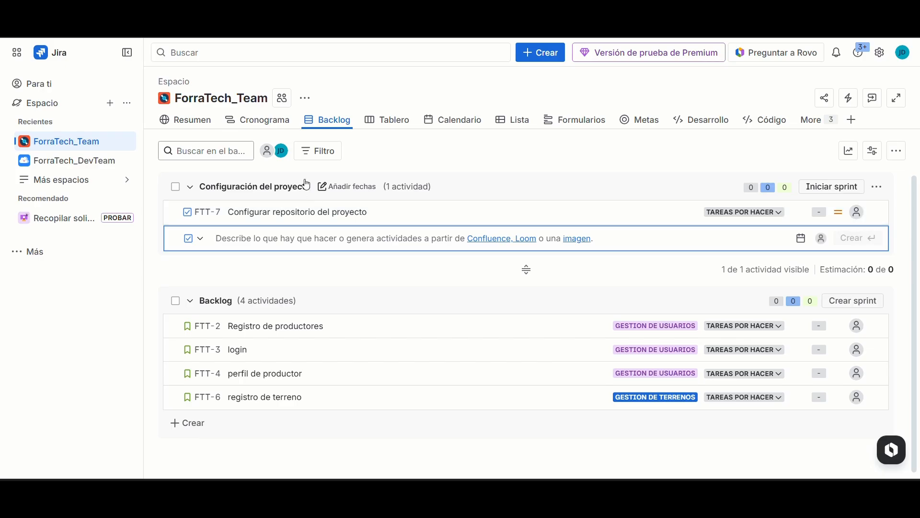
Start the Configuración del proyecto sprint with a duration of 3 semanas.
click(841, 189)
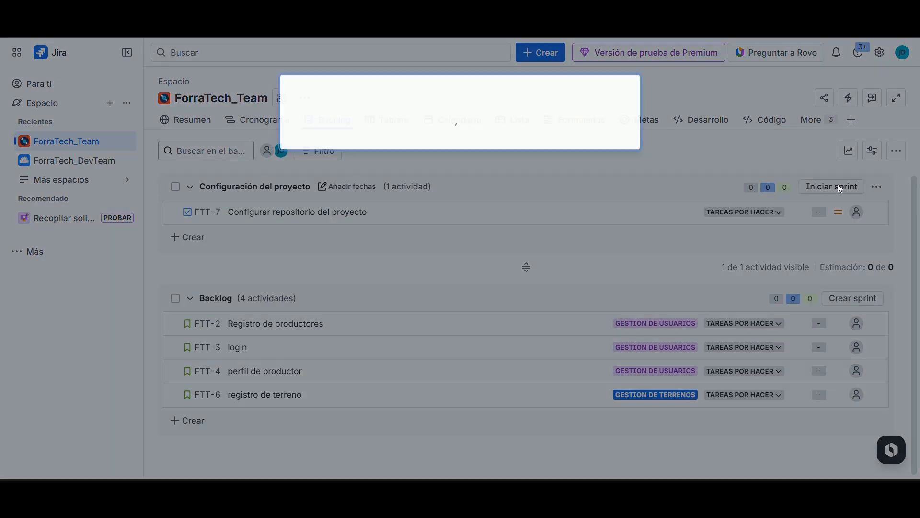
click(336, 227)
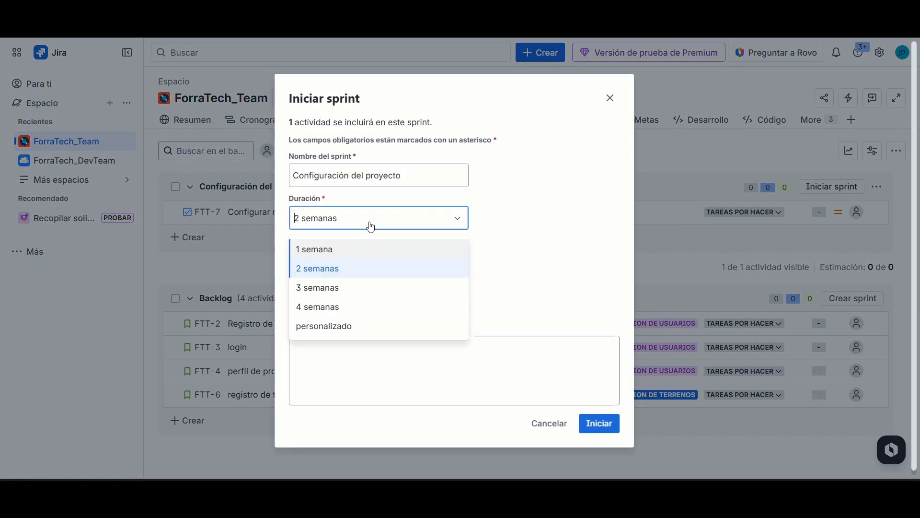
click(346, 290)
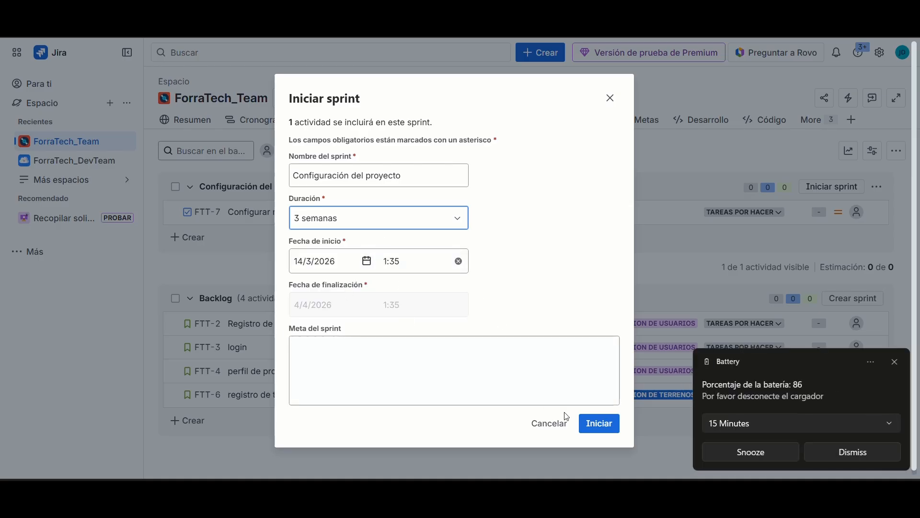
click(811, 459)
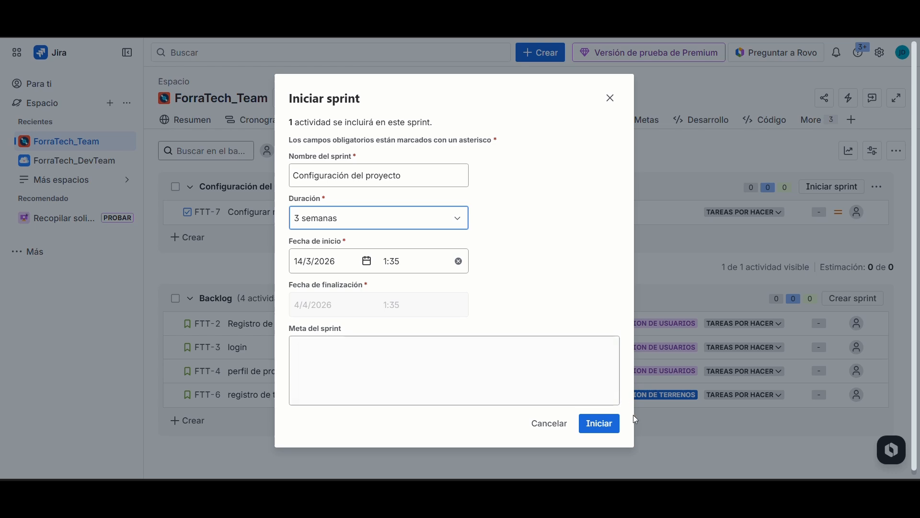
click(602, 425)
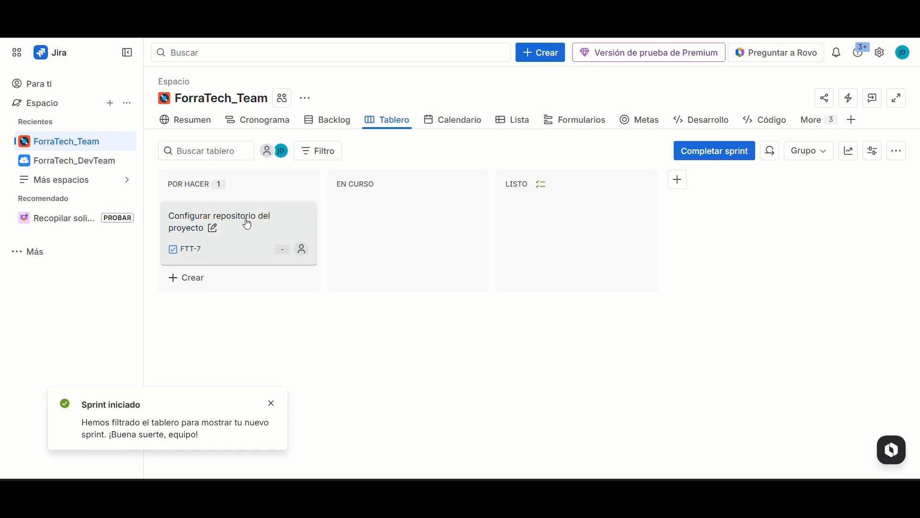
Add a task named "Definir la arquitectura del sistema" to the Configuración del proyecto sprint from the backlog.
click(320, 121)
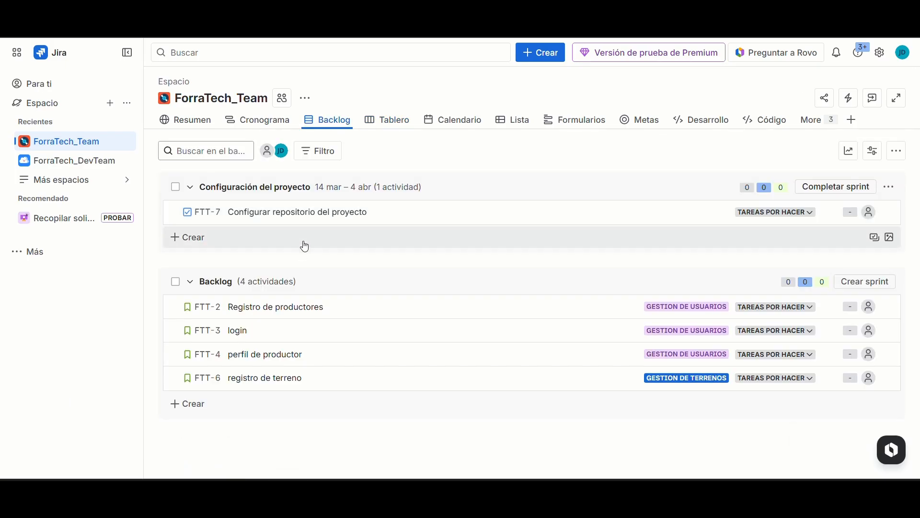
click(202, 238)
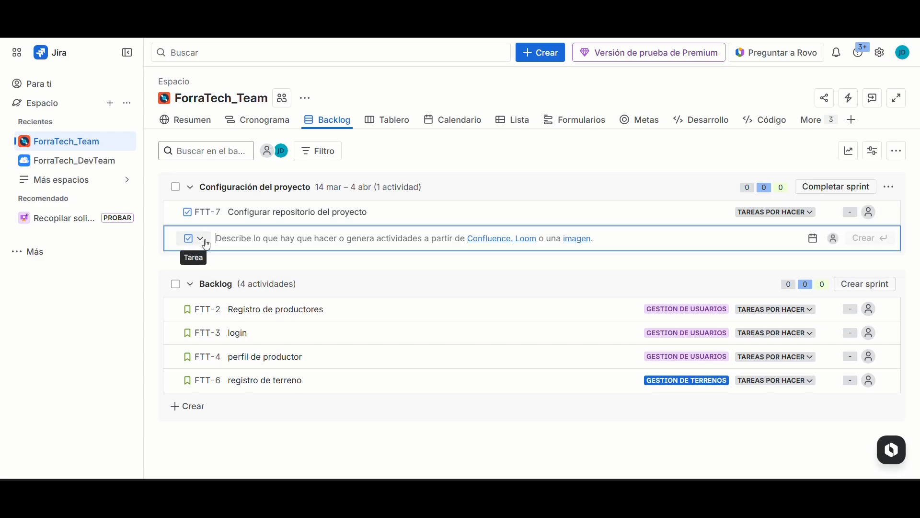
text(Defini)
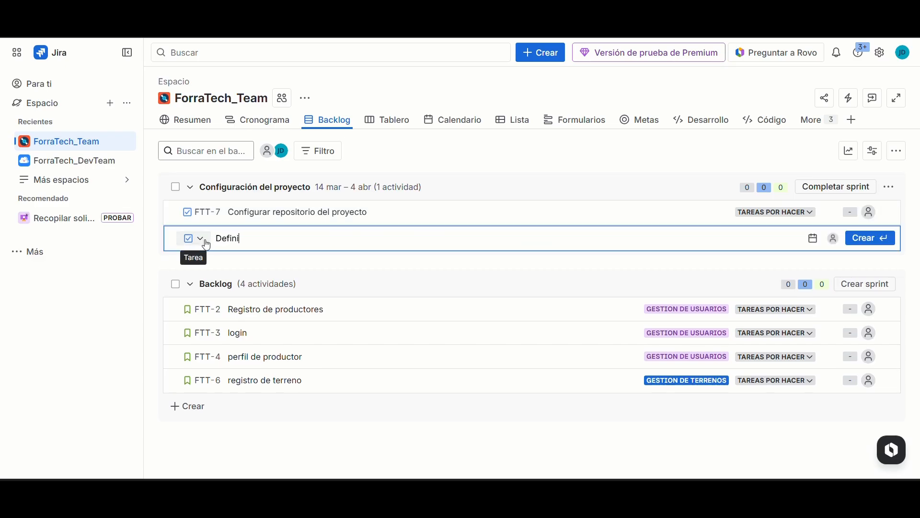
text(r la arquitectura del sist)
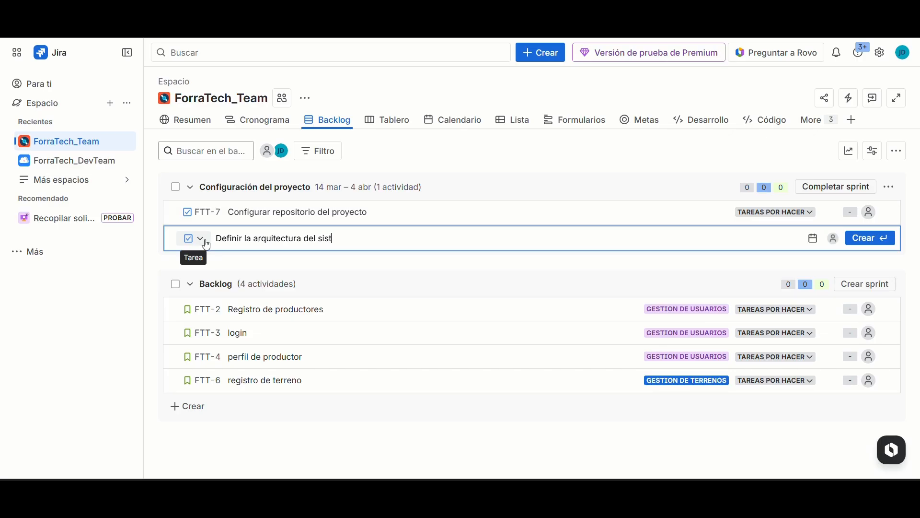
text(ema)
key(Return)
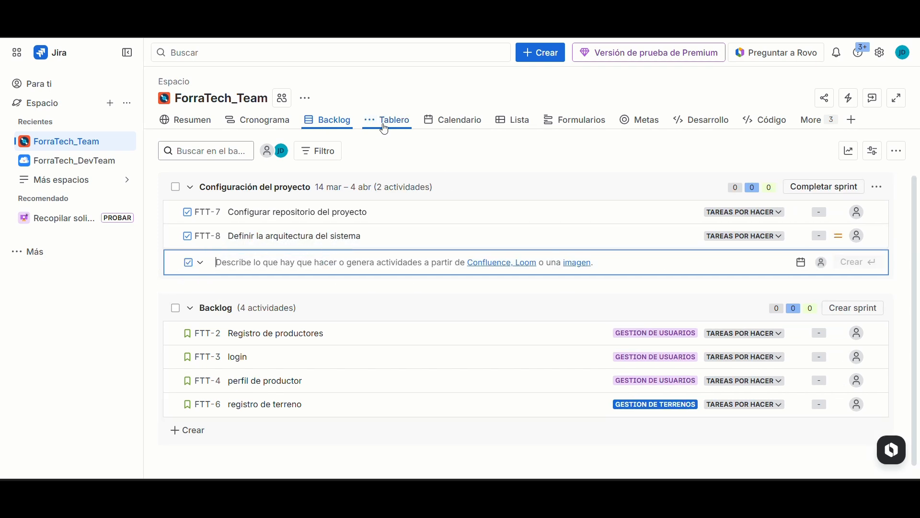
Examine how the Configuración del proyecto sprint and its tasks appear in the calendar, board, timeline and backlog.
click(450, 121)
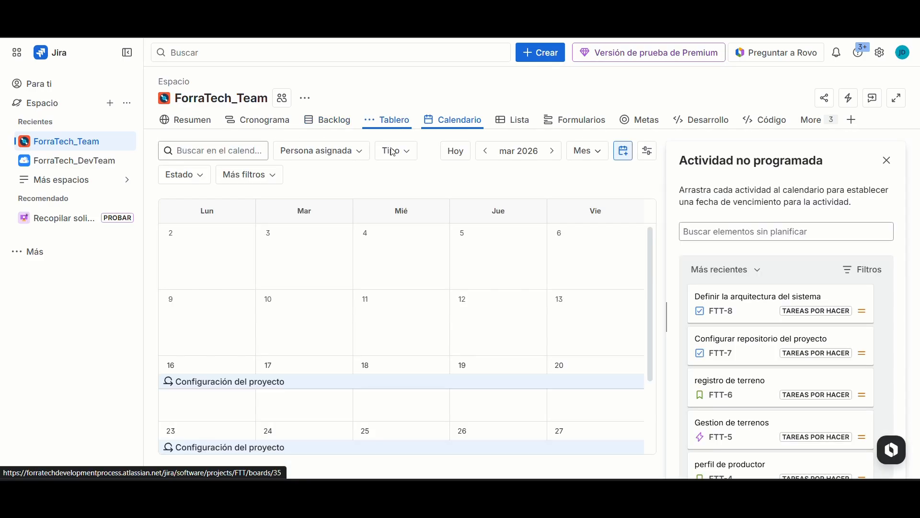
scroll(376, 302, down, 2)
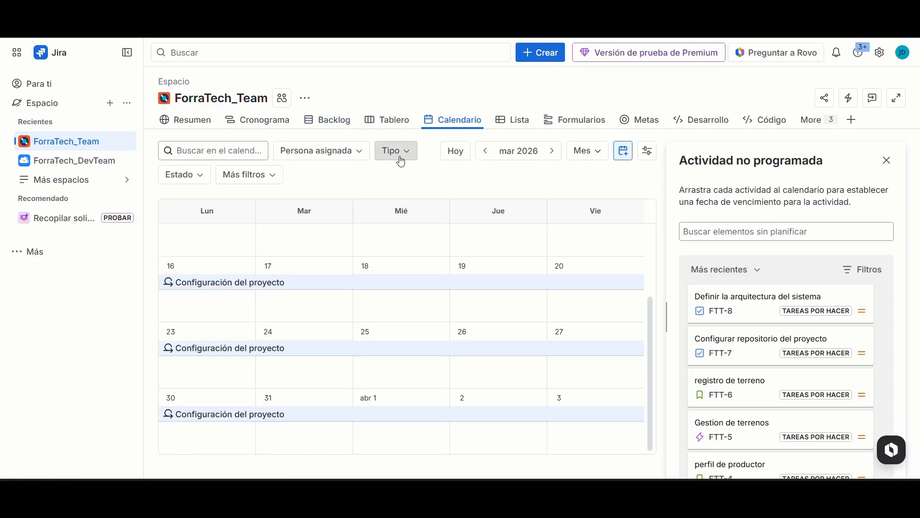
click(381, 120)
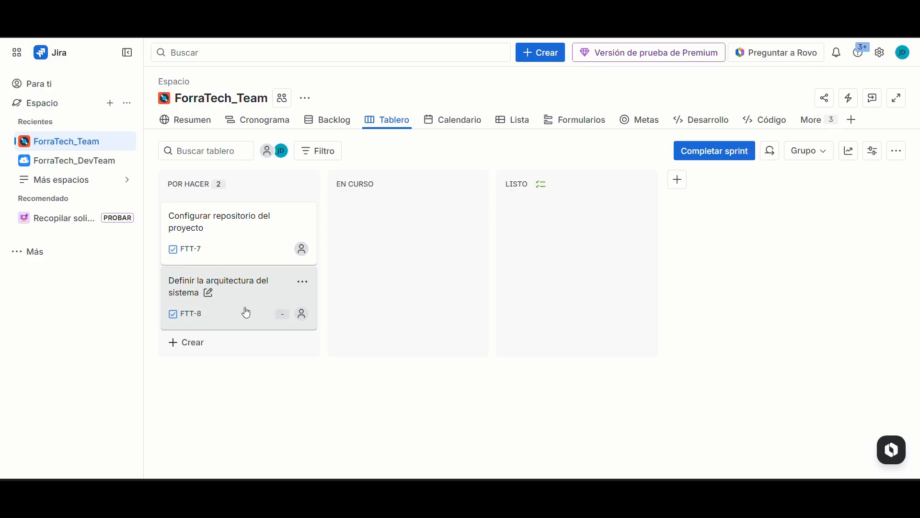
click(327, 120)
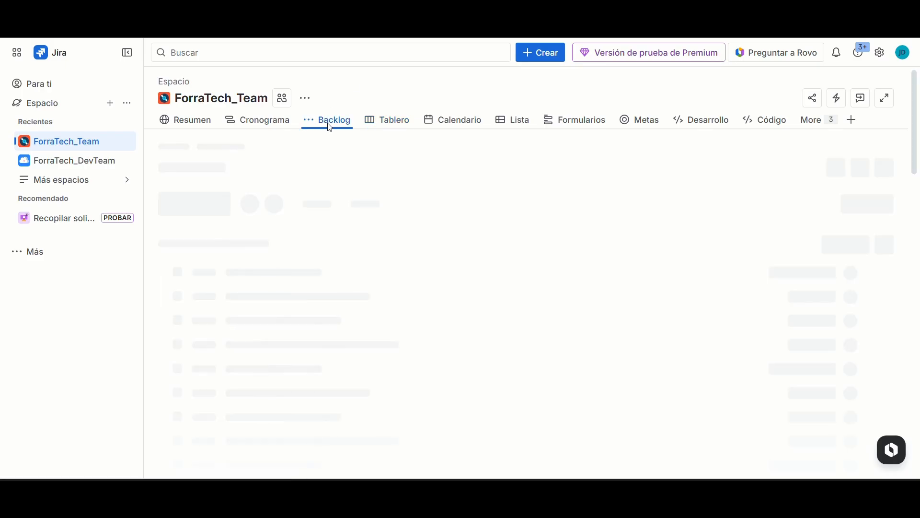
click(245, 118)
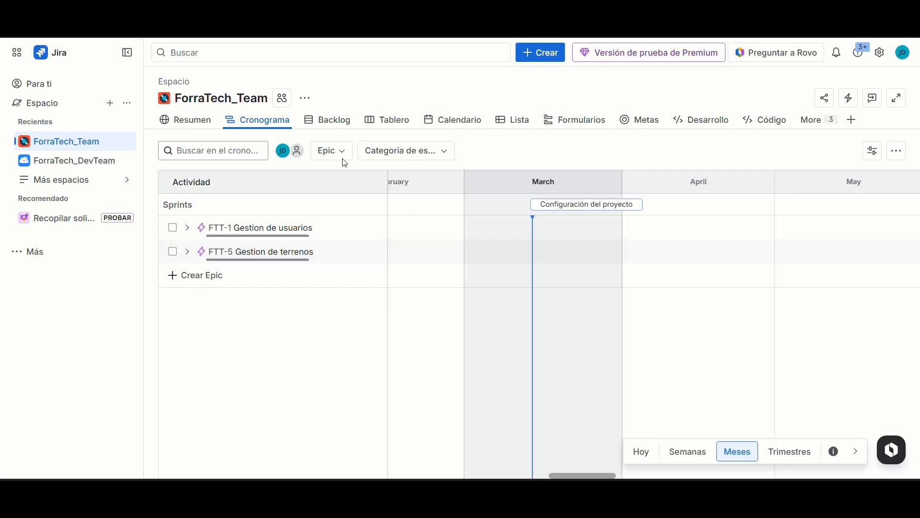
click(326, 119)
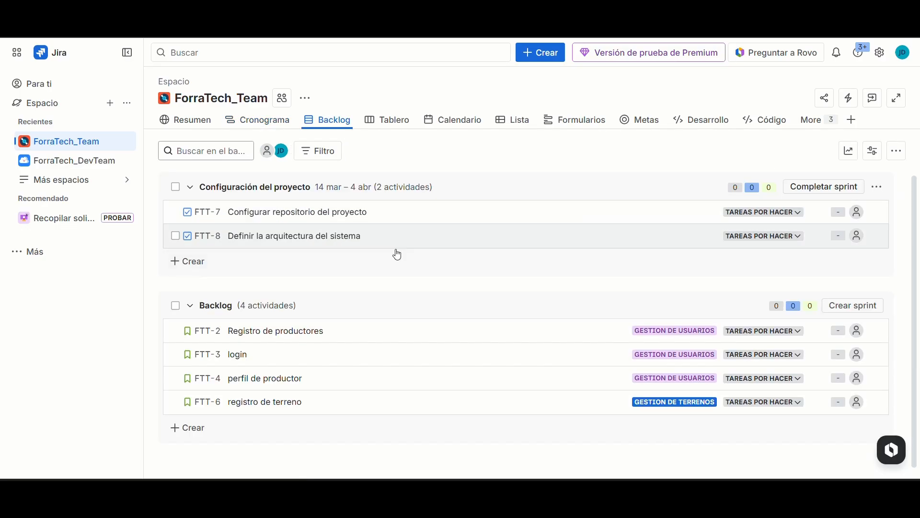
click(232, 272)
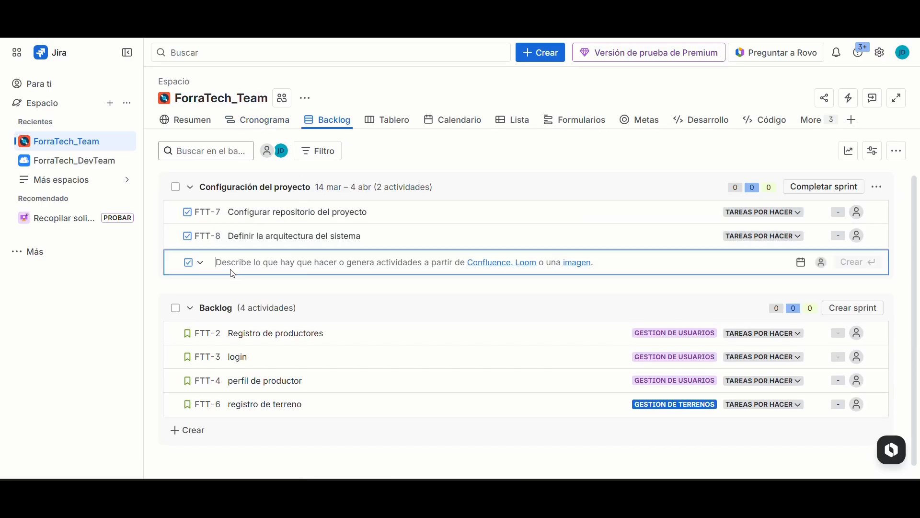
click(512, 290)
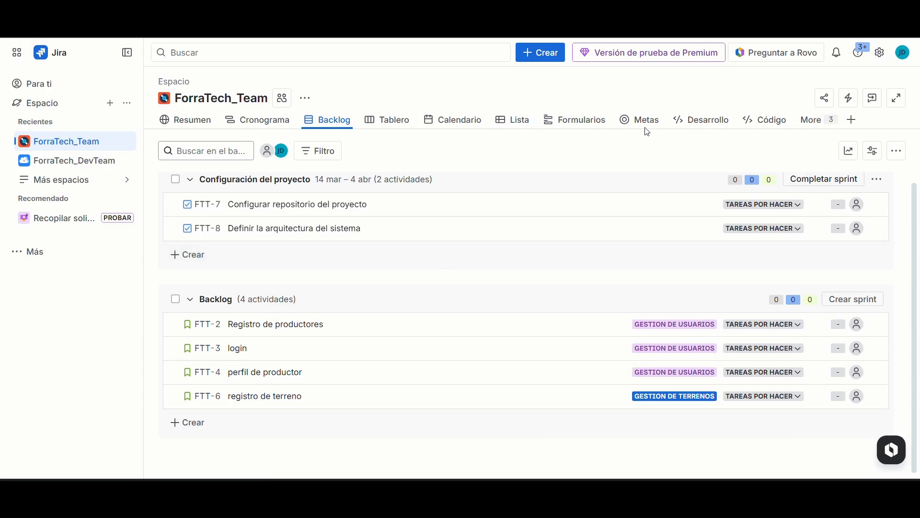
scroll(540, 323, up, 1)
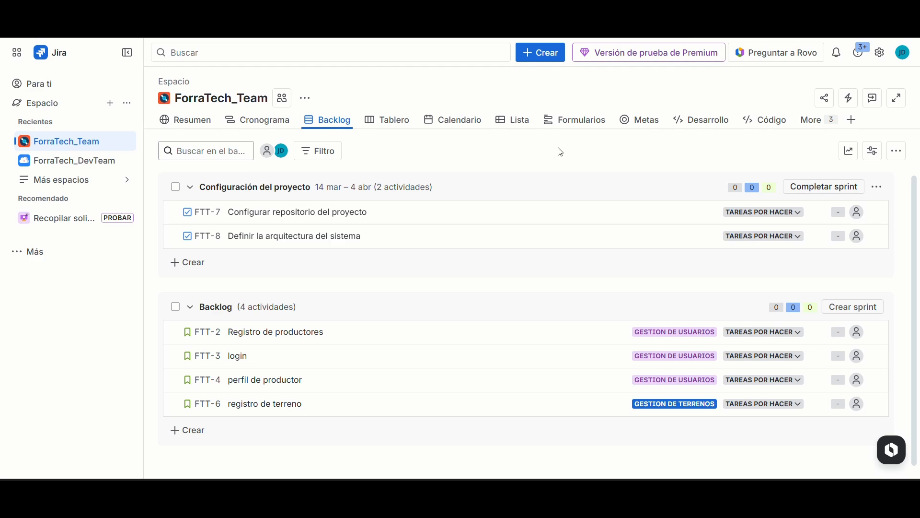
Create another sprint from the backlog, following the Configuración del proyecto sprint.
click(870, 312)
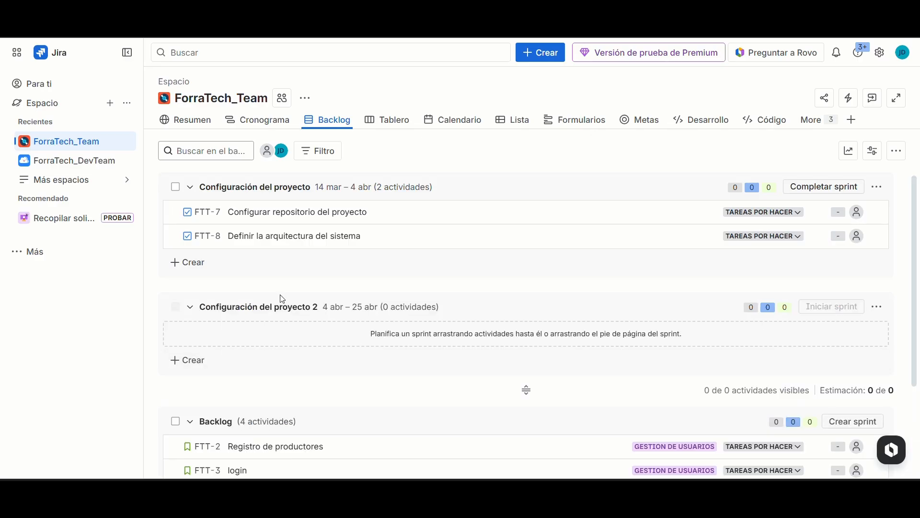
click(290, 308)
click(307, 314)
click(329, 312)
click(333, 313)
Add a task named "registro de productor" to the Configuración del proyecto 2 sprint.
click(240, 360)
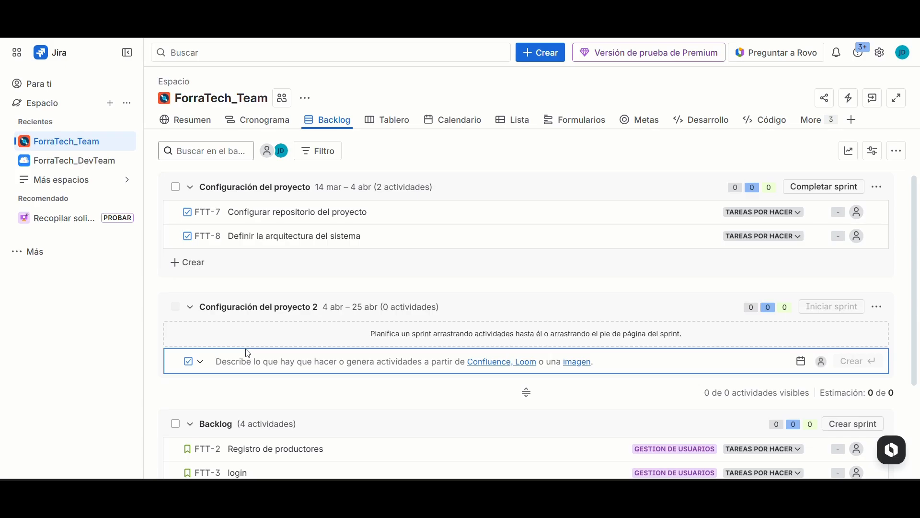
text(r)
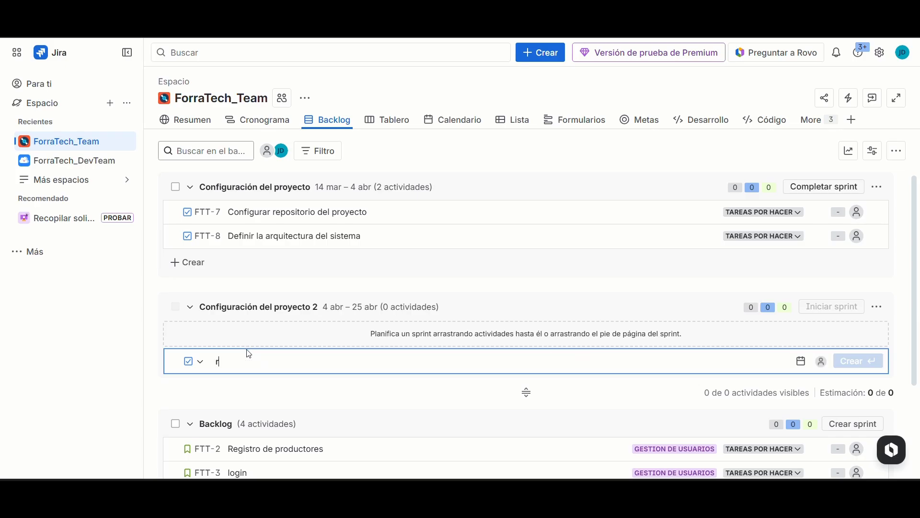
text(egistro)
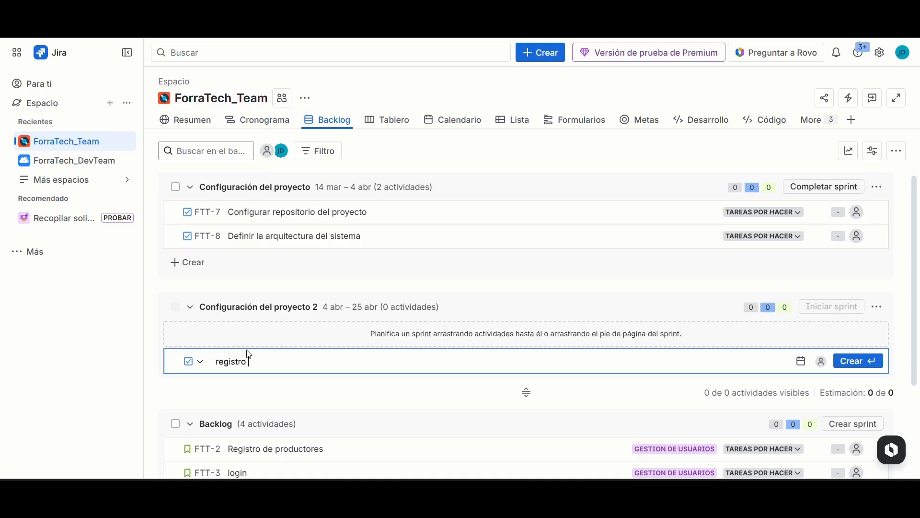
text( de productor)
key(Return)
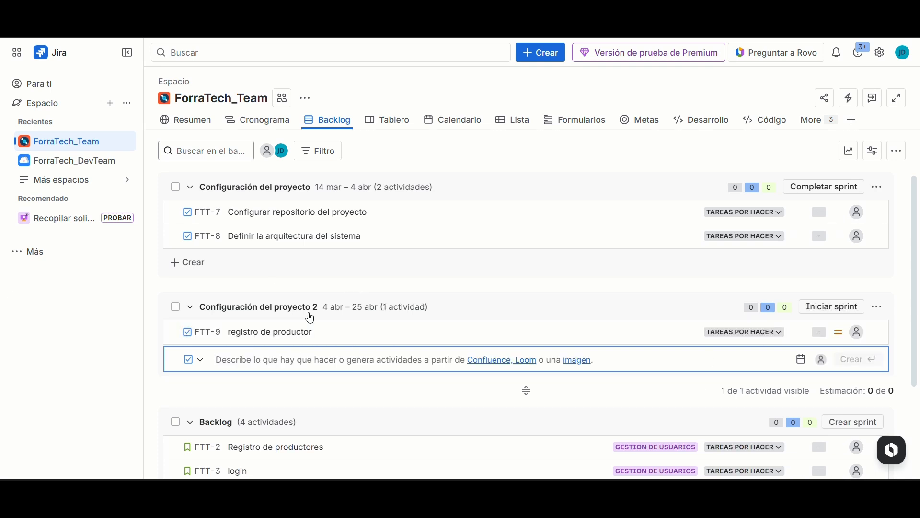
Rename the Configuración del proyecto 2 sprint to "Gestion de usuarios" and expand it to show its activities.
click(306, 312)
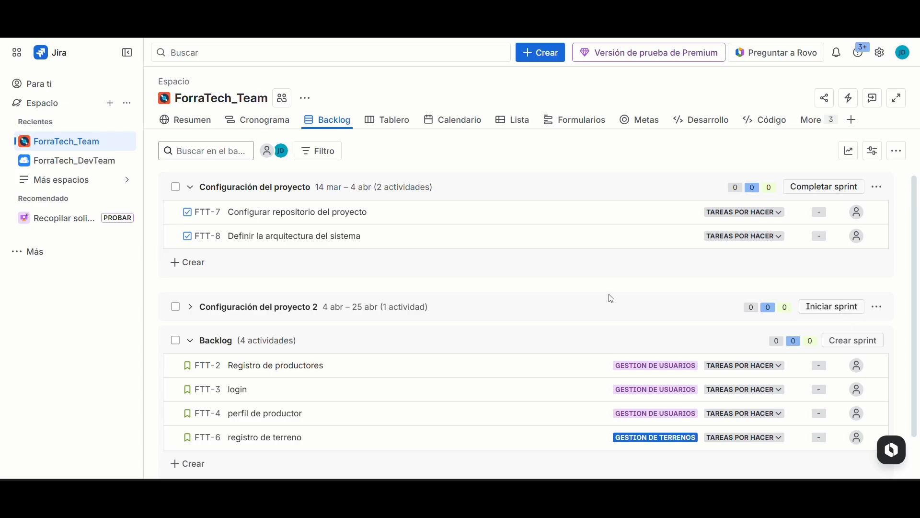
click(877, 307)
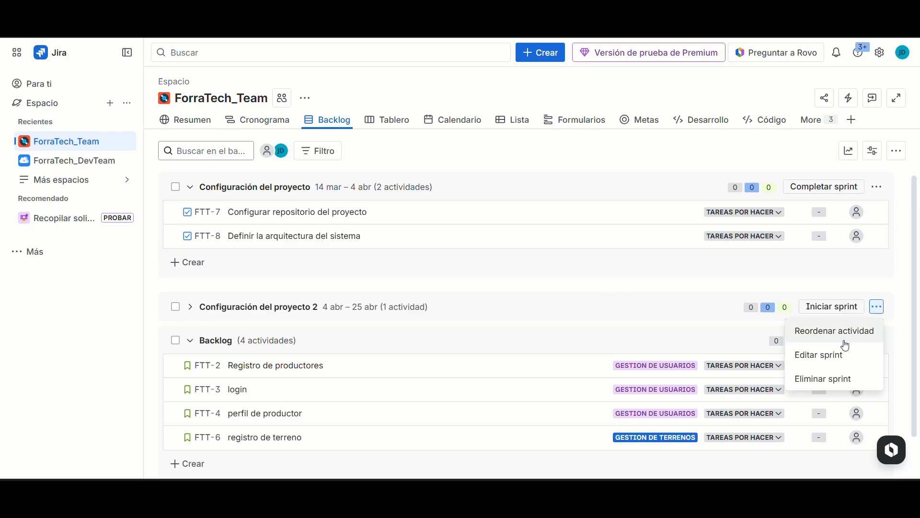
click(816, 364)
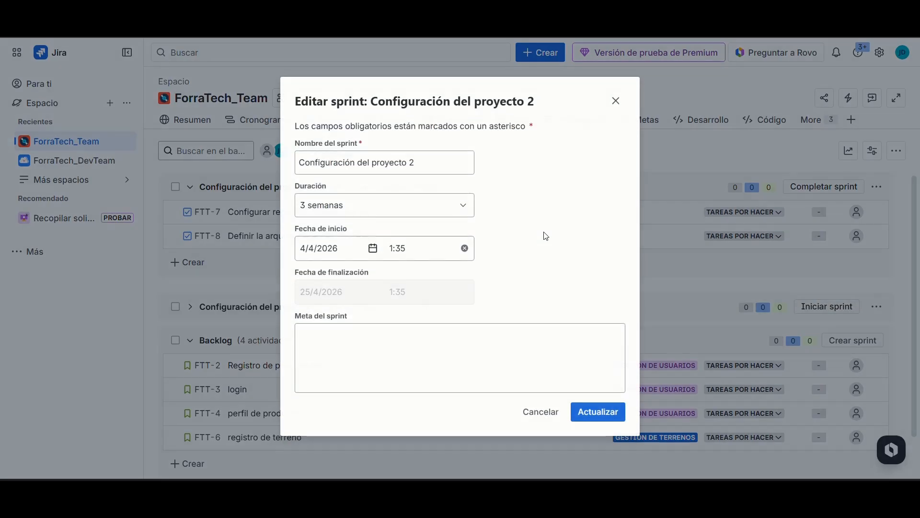
triple_click(422, 162)
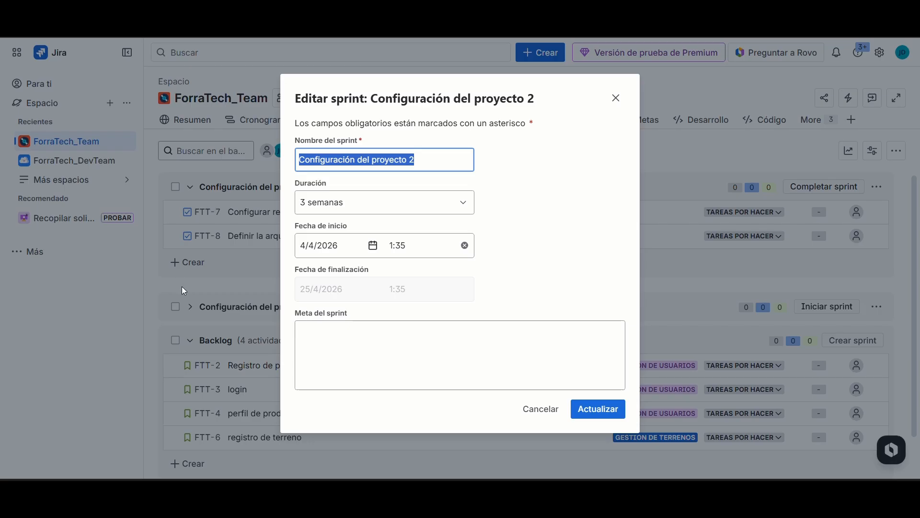
text(Gestion de)
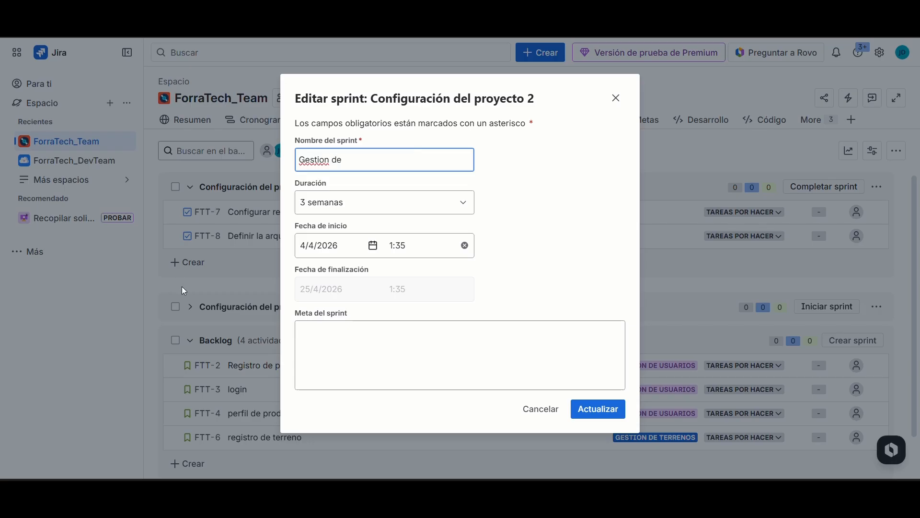
text( usuarios)
click(590, 413)
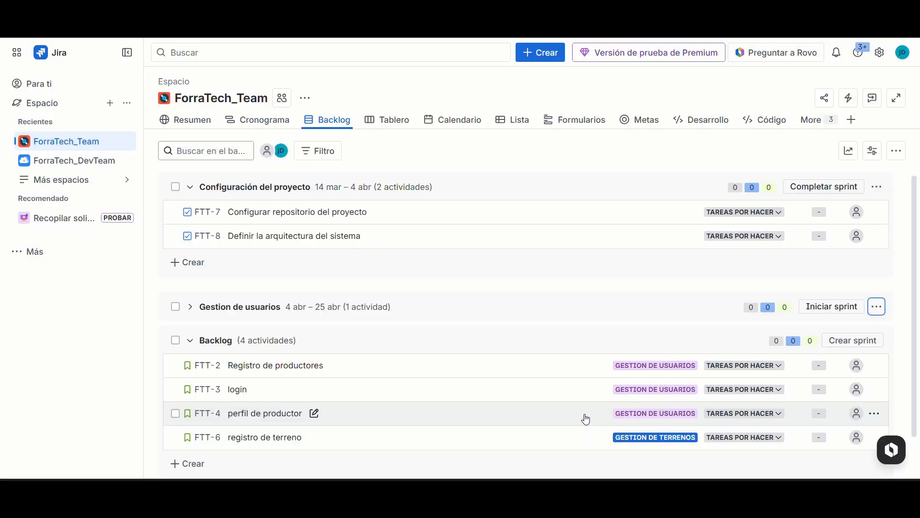
click(190, 308)
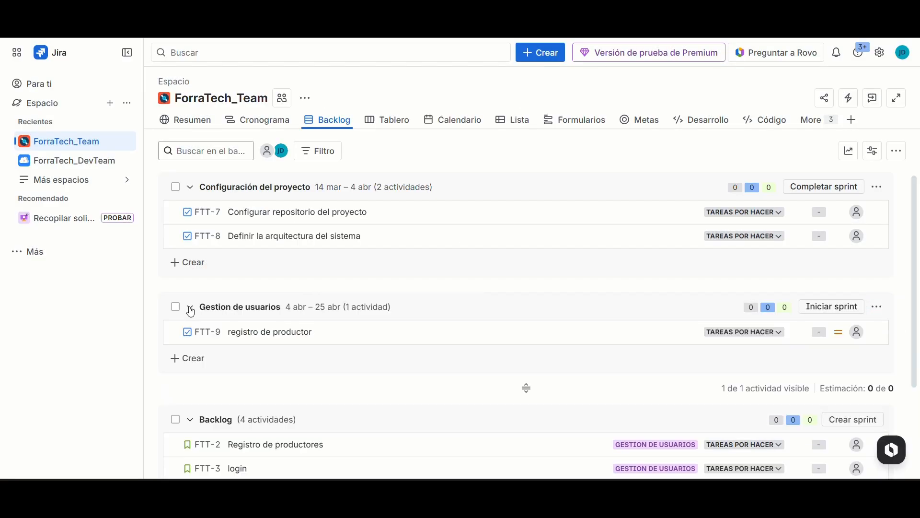
Add a task named "inicio de session" to the Gestion de usuarios sprint.
click(342, 355)
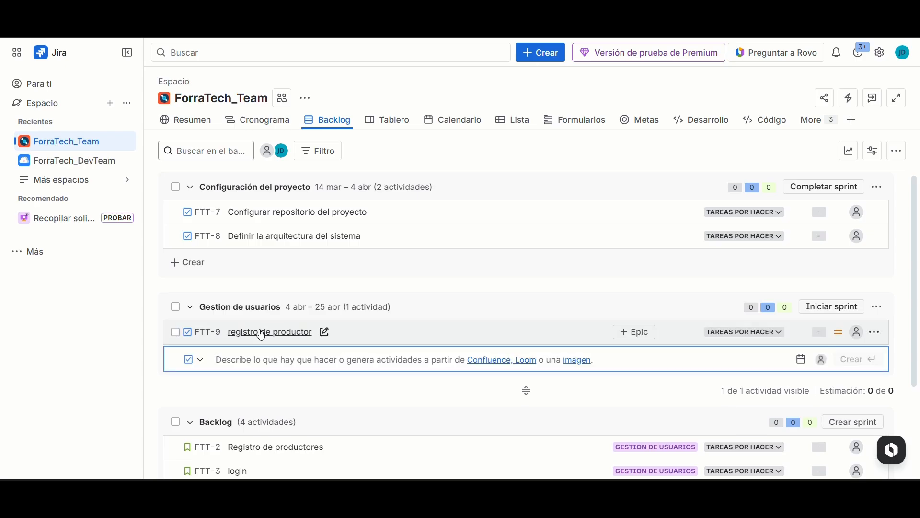
text(inic)
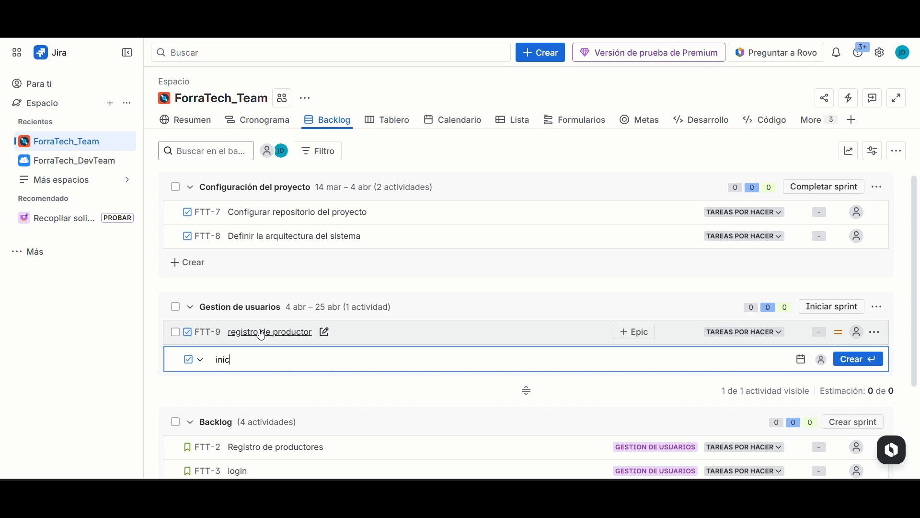
text(io de session)
key(Return)
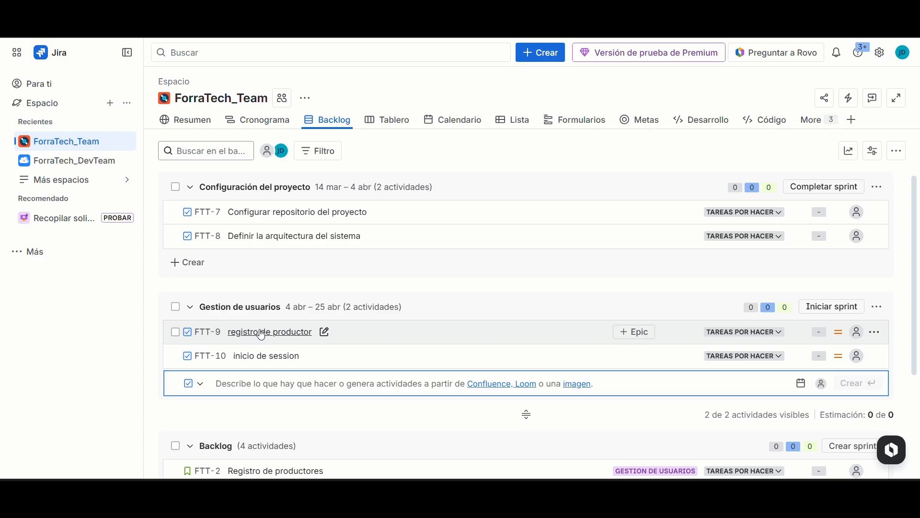
Add a task named "auntenticacion" to the Gestion de usuarios sprint.
text(aunte)
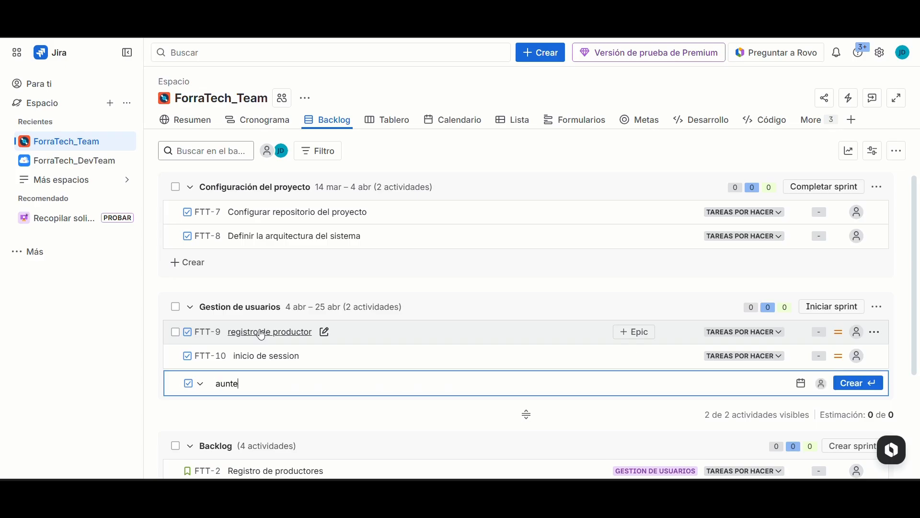
text(nticaccio)
key(BackSpace)
key(BackSpace)
key(BackSpace)
text(ion)
key(Return)
Add a task named "perfil de usuario" to the Gestion de usuarios sprint.
text(per)
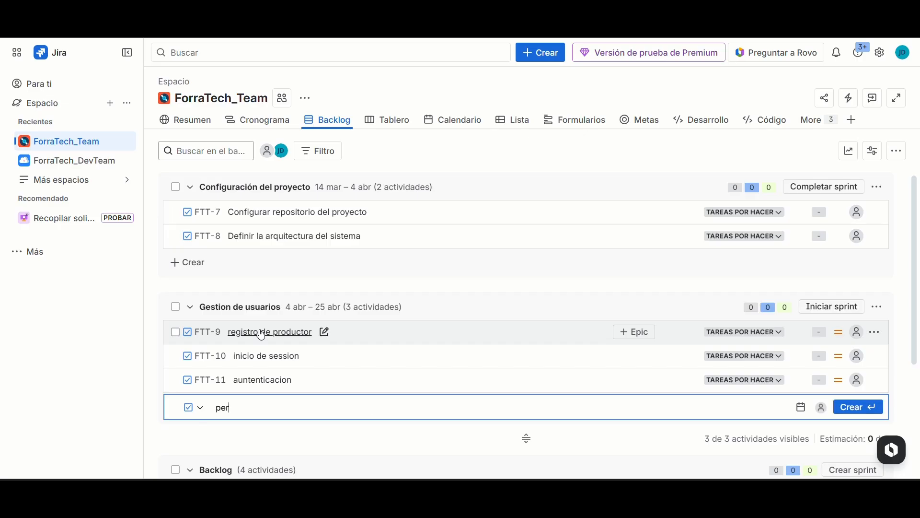
text(fil de usuario)
key(Return)
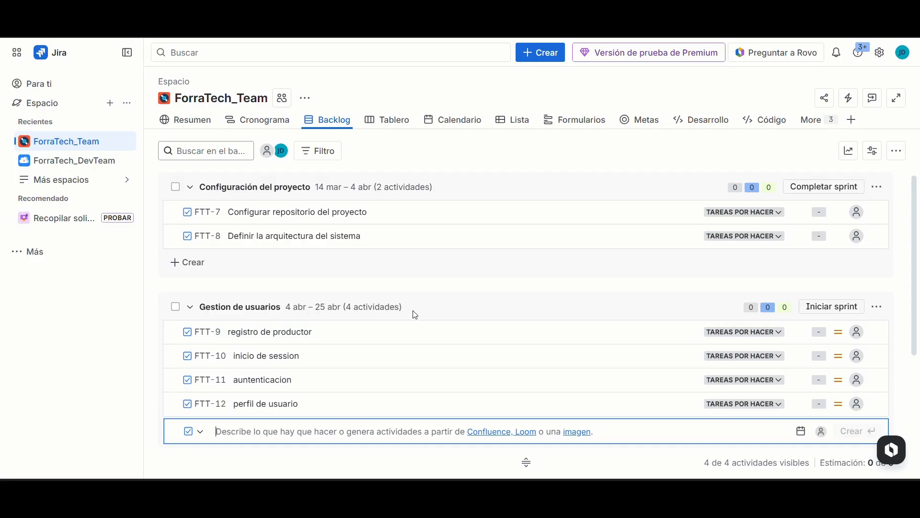
Examine how the Gestion de usuarios sprint and its tasks appear in the backlog, board and timeline.
scroll(412, 315, down, 2)
scroll(614, 360, up, 1)
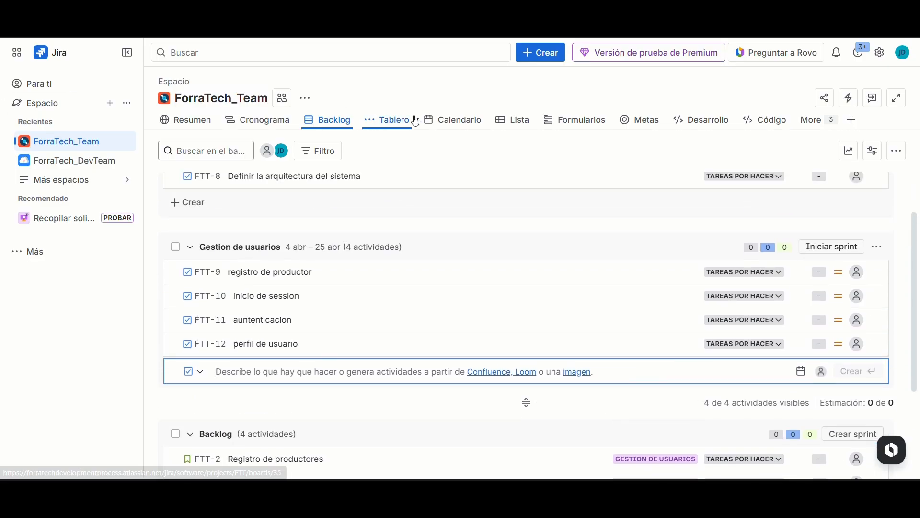
click(387, 120)
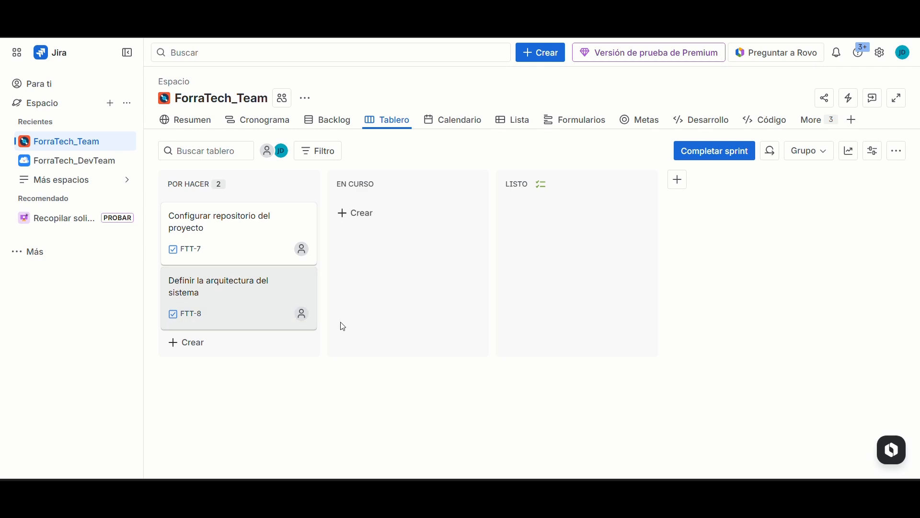
click(329, 121)
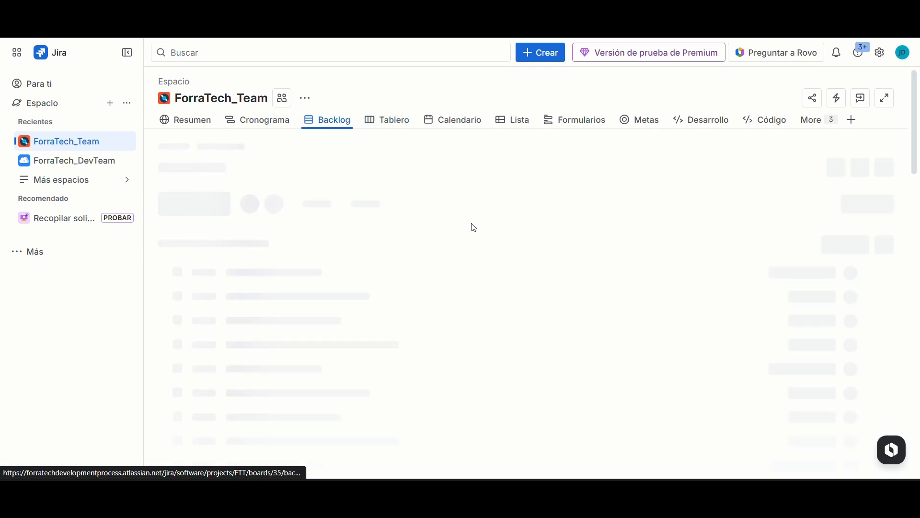
click(288, 128)
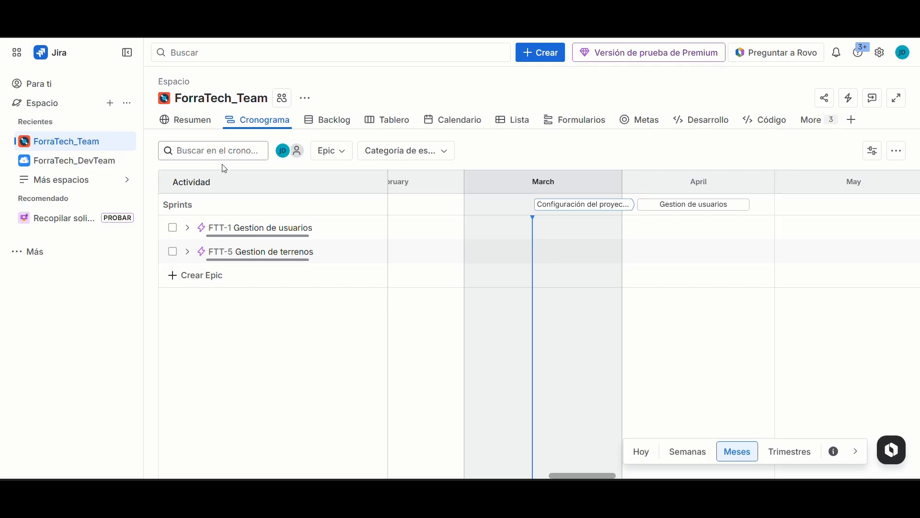
click(318, 118)
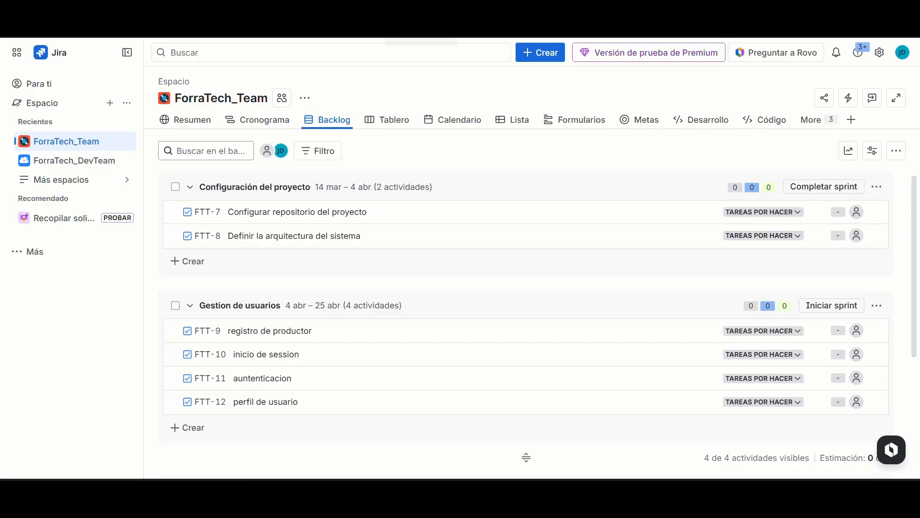
scroll(144, 173, down, 3)
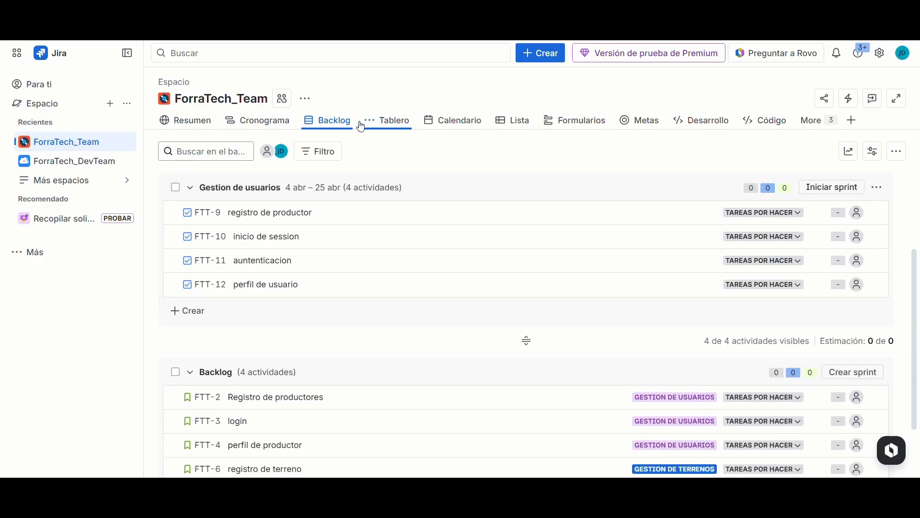
Open the details of the registro de terreno story under the Gestion de terrenos epic in the timeline.
click(258, 120)
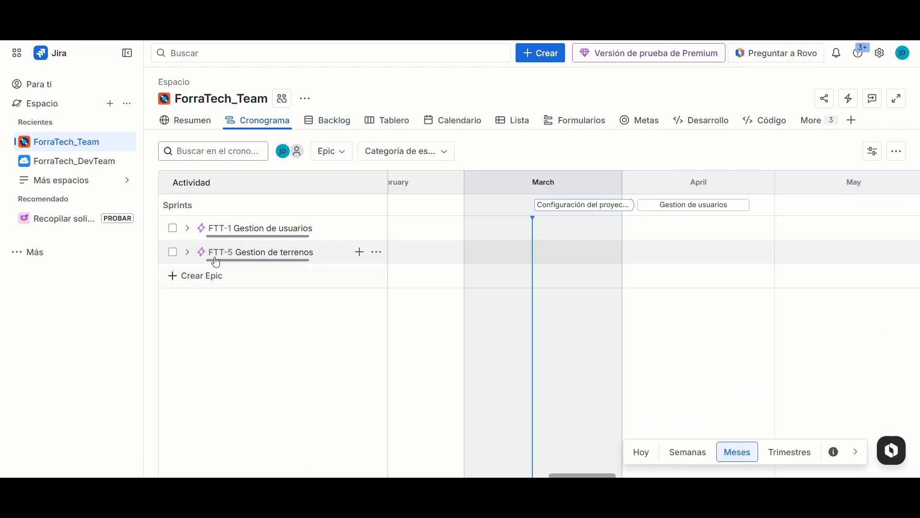
click(192, 257)
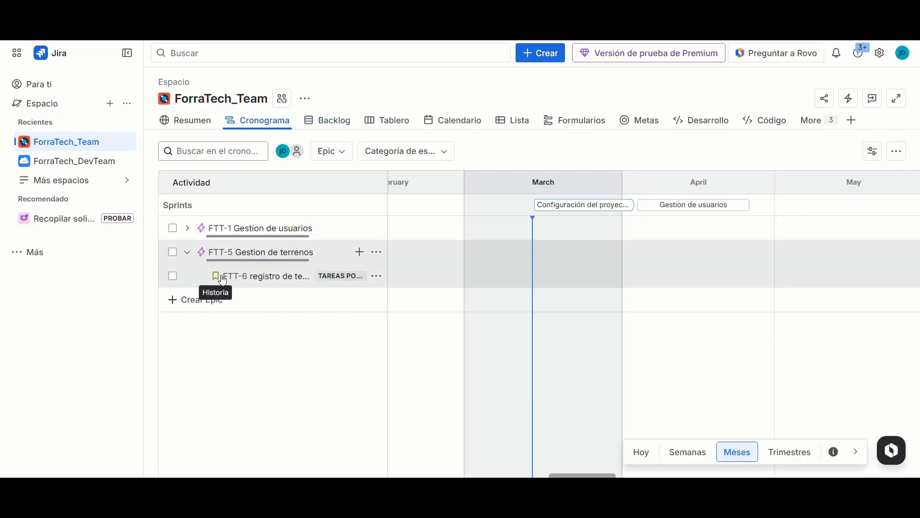
click(262, 283)
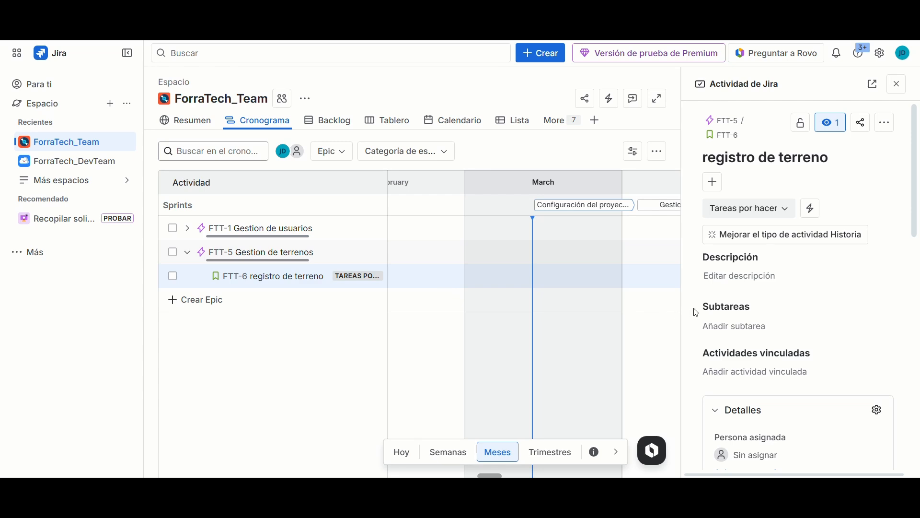
scroll(791, 287, down, 3)
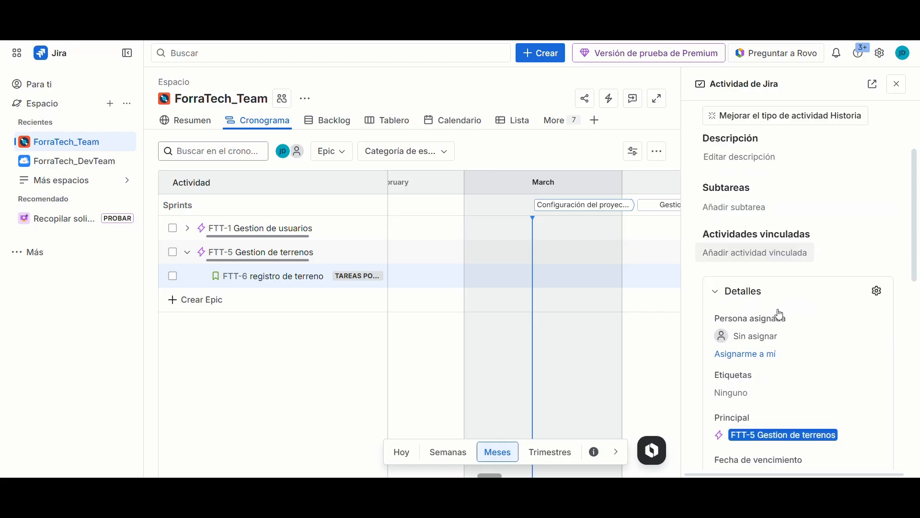
scroll(762, 290, up, 2)
Add a subtask named "diseñar tabla de base de datos" to the registro de terreno story.
click(738, 266)
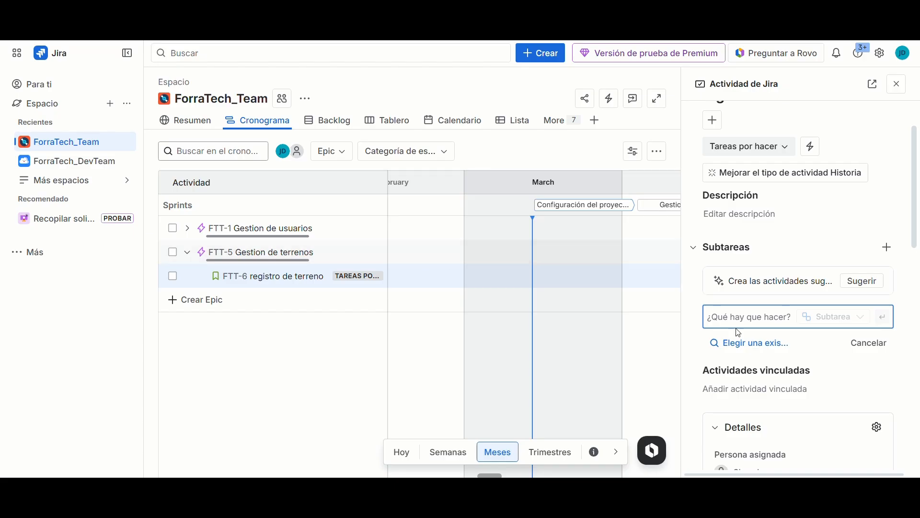
scroll(791, 328, up, 1)
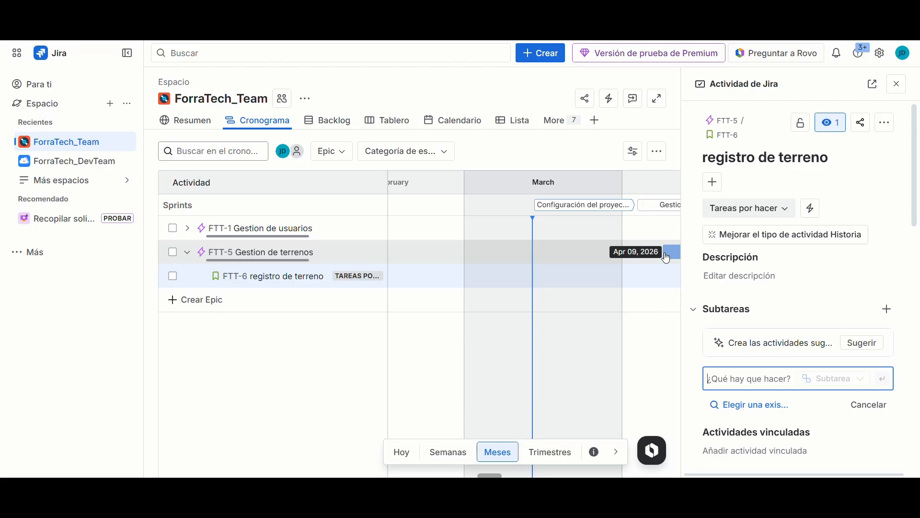
text(diseñar)
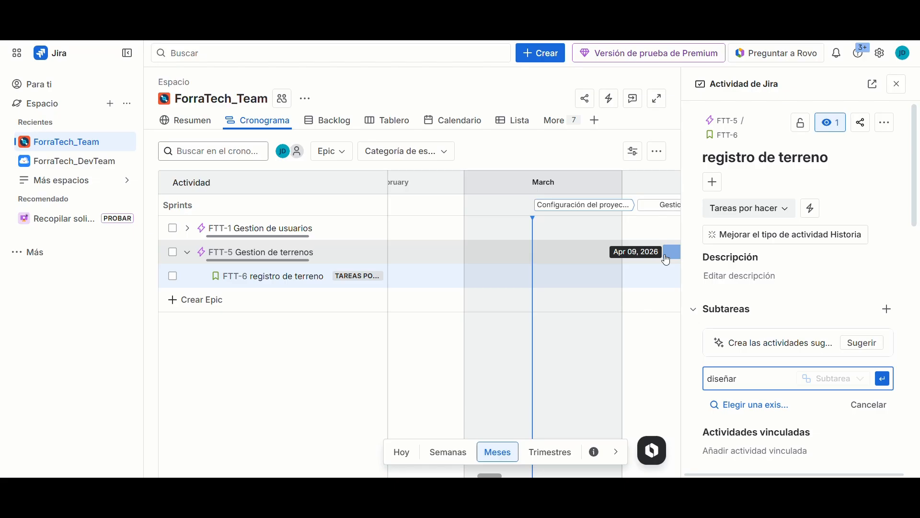
text( ta)
text(bla )
text(de base de dat)
text(os)
key(Return)
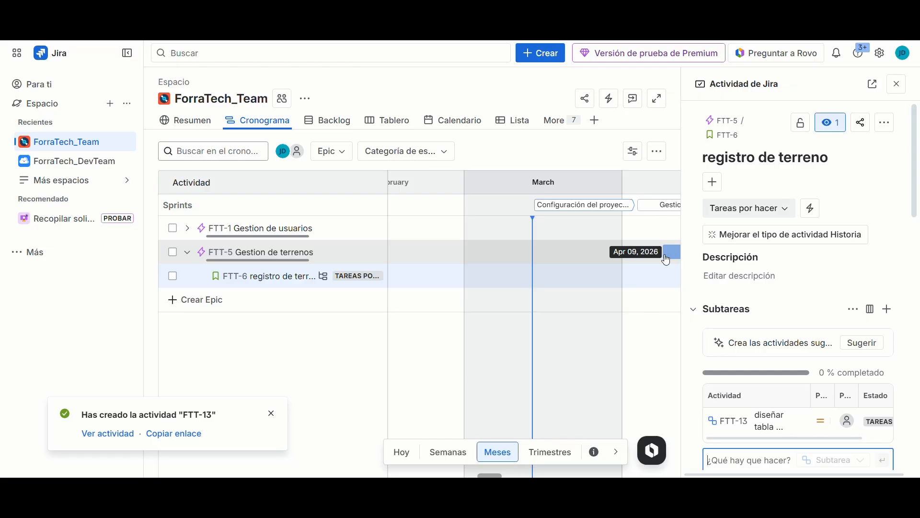
Add a subtask named "crear API de registro" to the registro de terreno story.
text(crear)
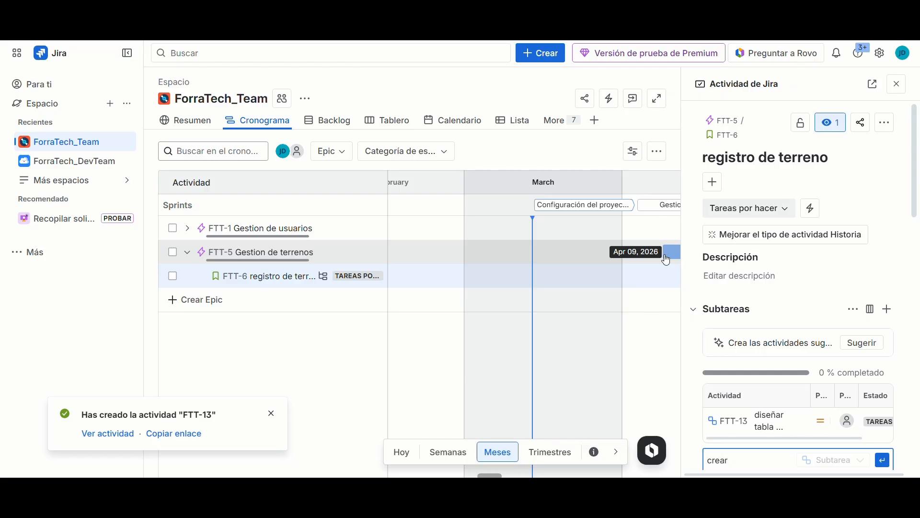
text( API der)
key(BackSpace)
text(registro)
key(Return)
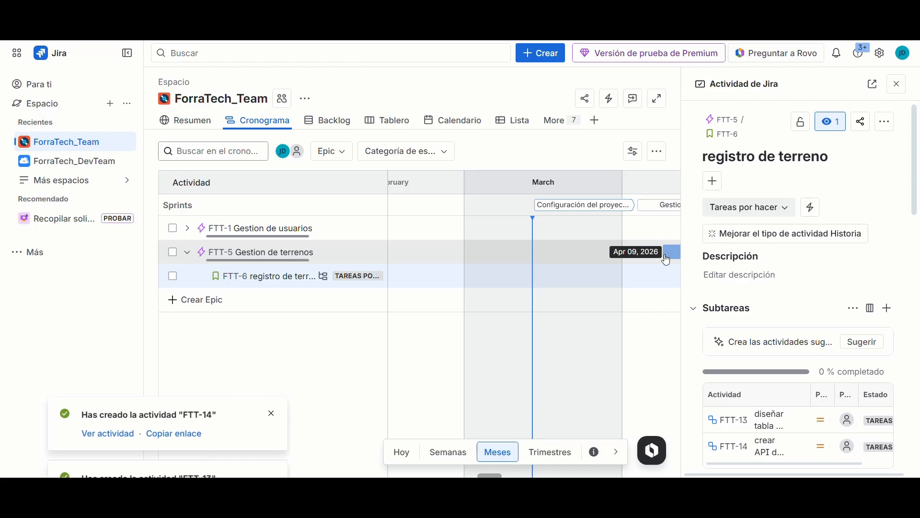
Add a subtask named "crear un formulario en app" to the registro de terreno story.
text(crea)
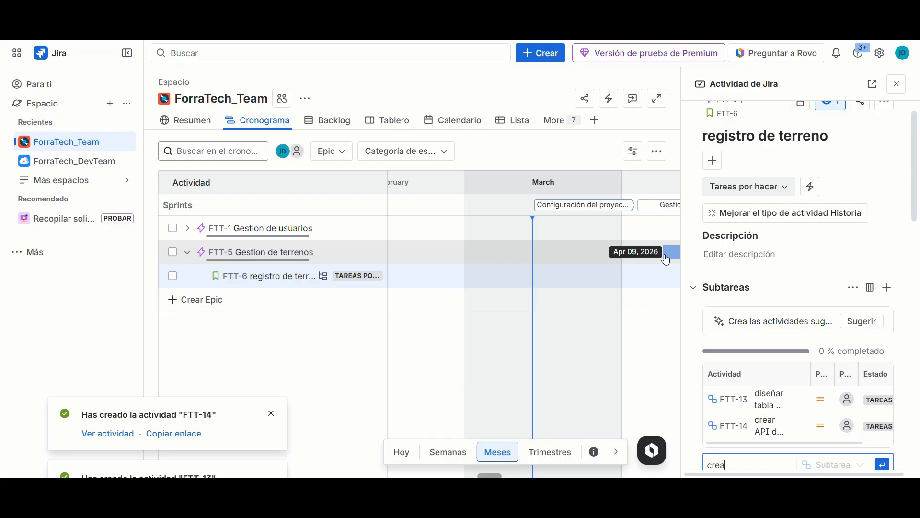
text(r un formulario en app)
key(Return)
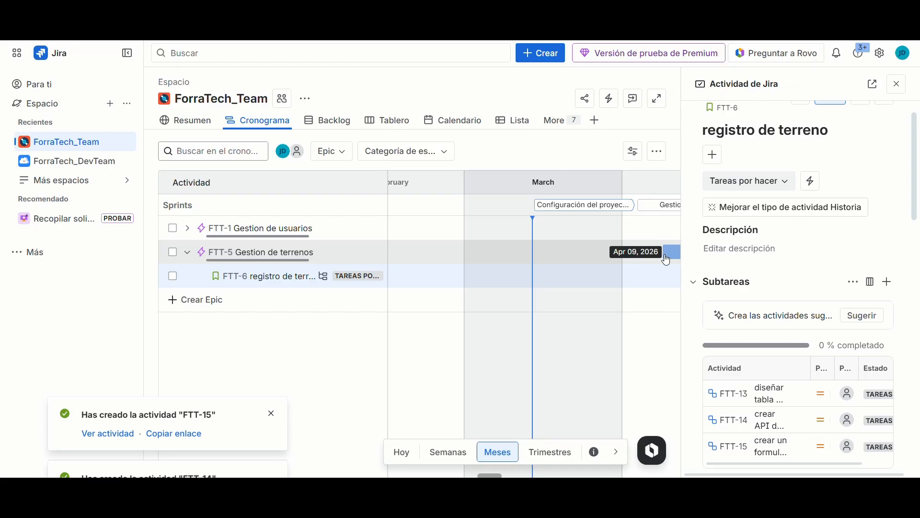
Add a subtask named "validar datos de entreda" to the registro de terreno story and review its subtask list.
text(vali)
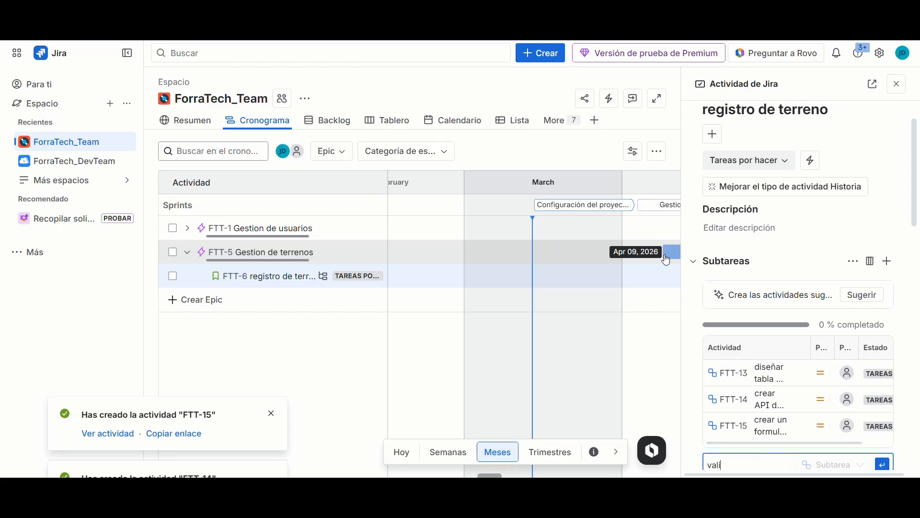
text(dar datos de entreda)
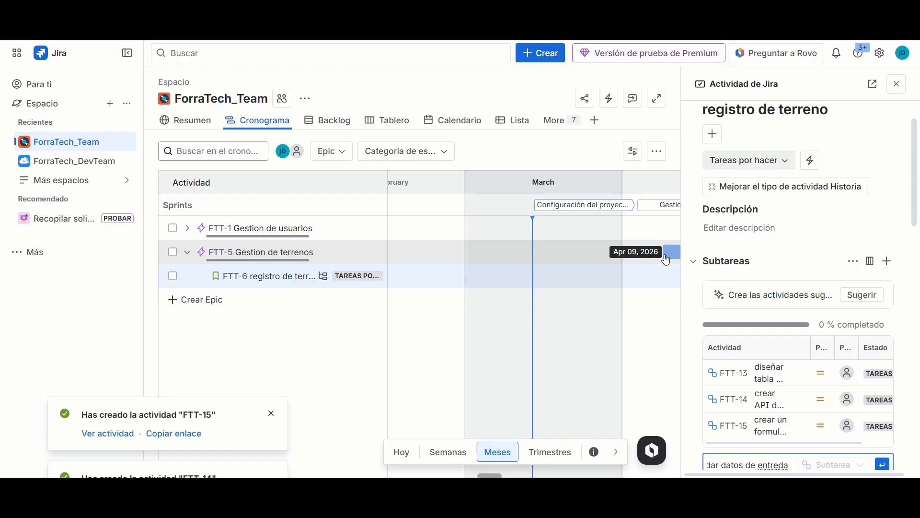
key(Return)
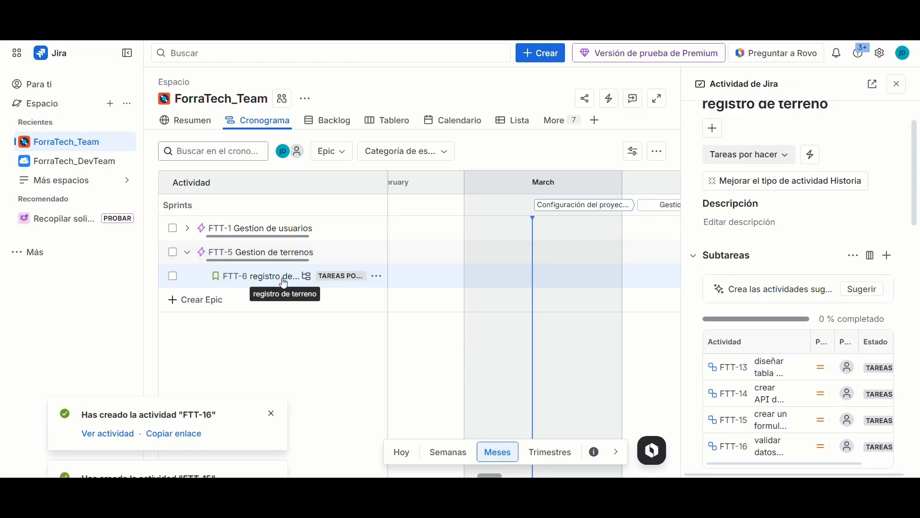
scroll(769, 419, down, 4)
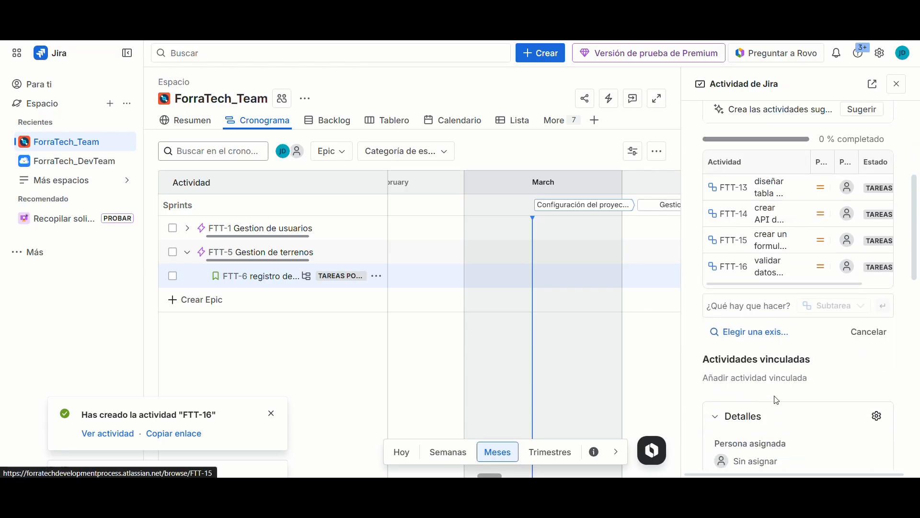
scroll(777, 257, up, 4)
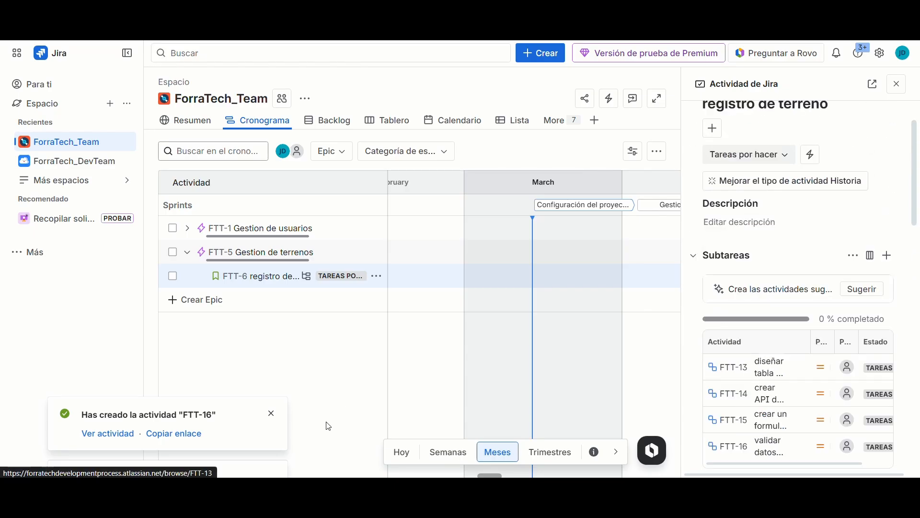
Add a subtask named "diseñar tabla de base de datos" to the Registro de productores story under the Gestion de usuarios epic.
click(186, 228)
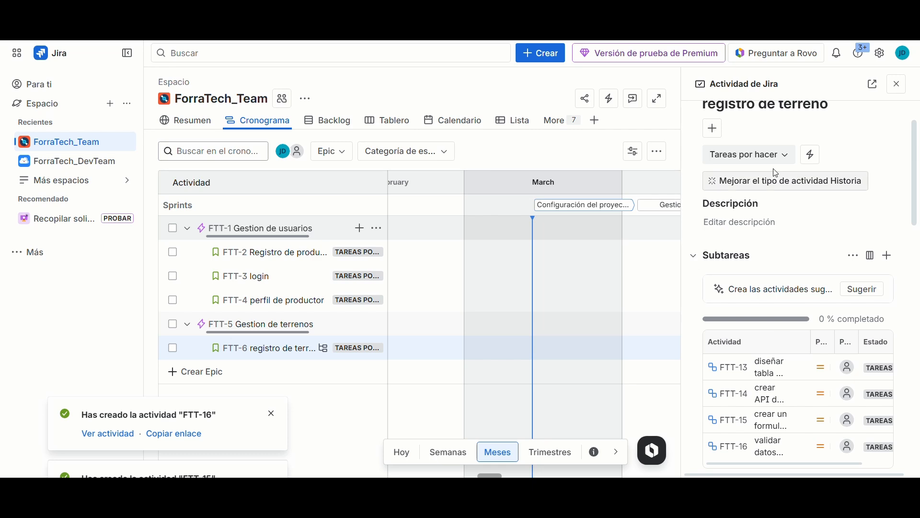
click(291, 255)
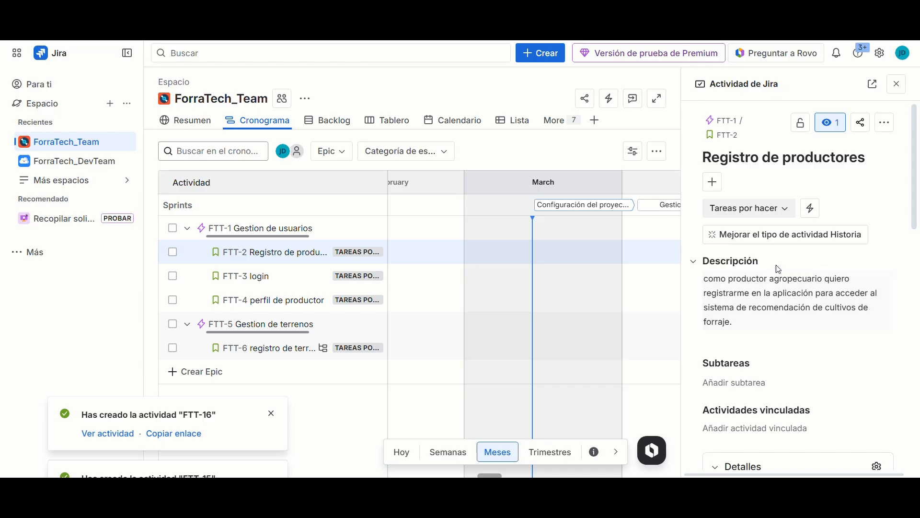
scroll(779, 269, down, 3)
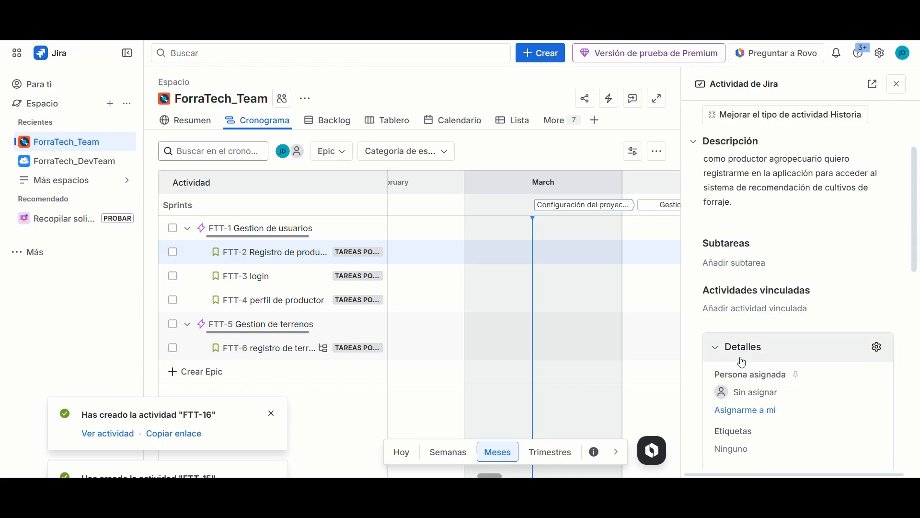
click(734, 264)
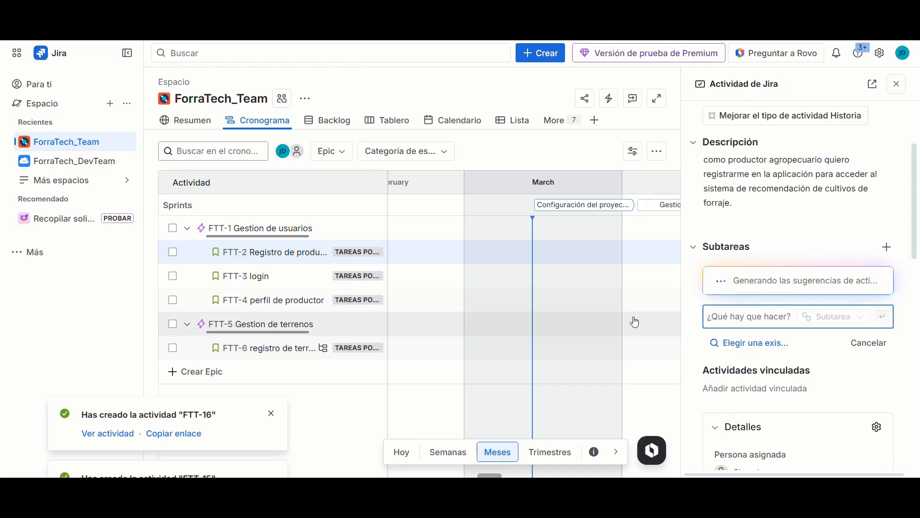
text(d)
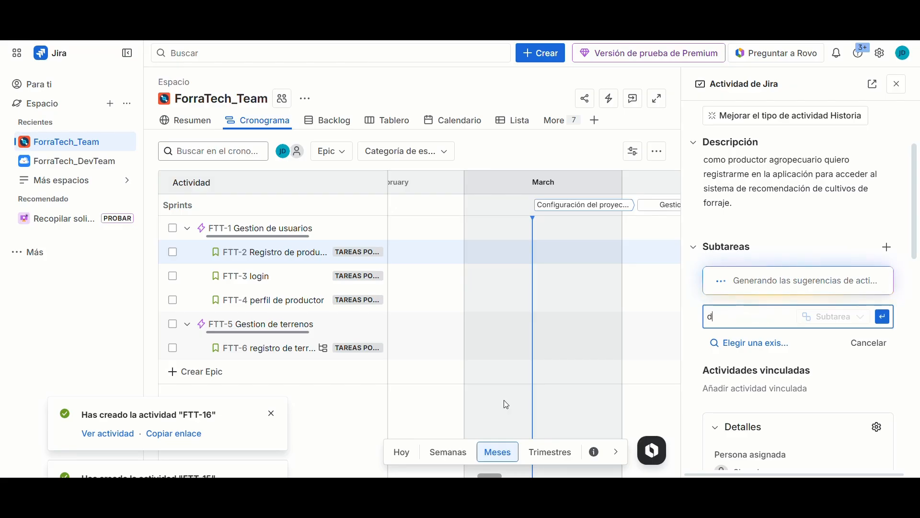
text(ise)
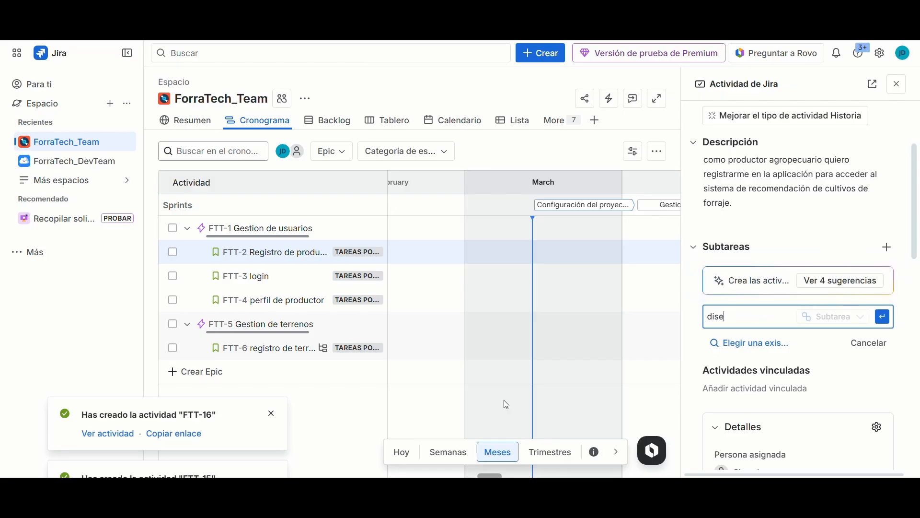
text(ñar tabla de ba)
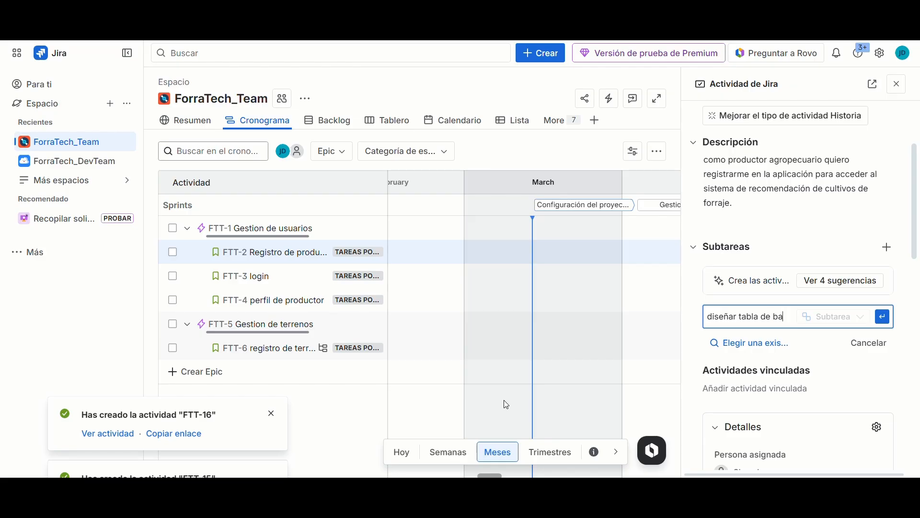
text(se de datos)
key(Return)
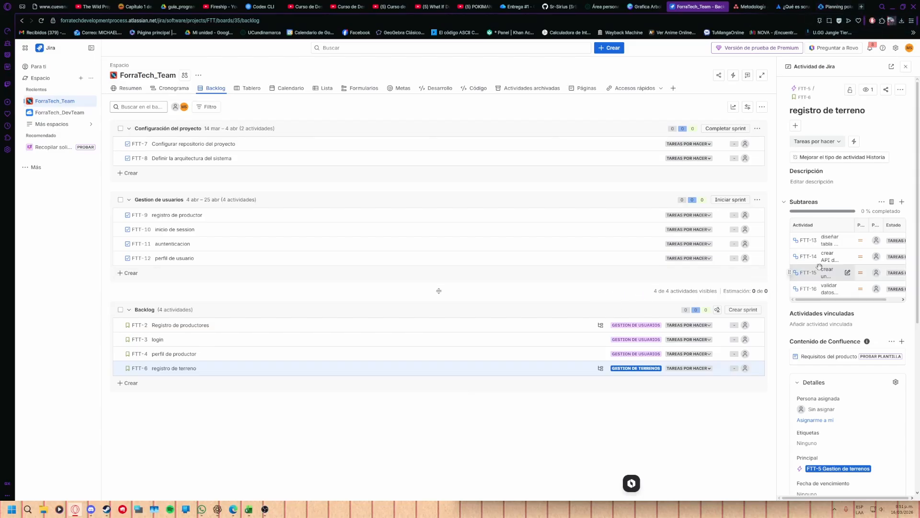
Review the registro de terreno story's details, and read through the Planning Poker Online home page's features and getting-started instructions.
scroll(824, 276, down, 3)
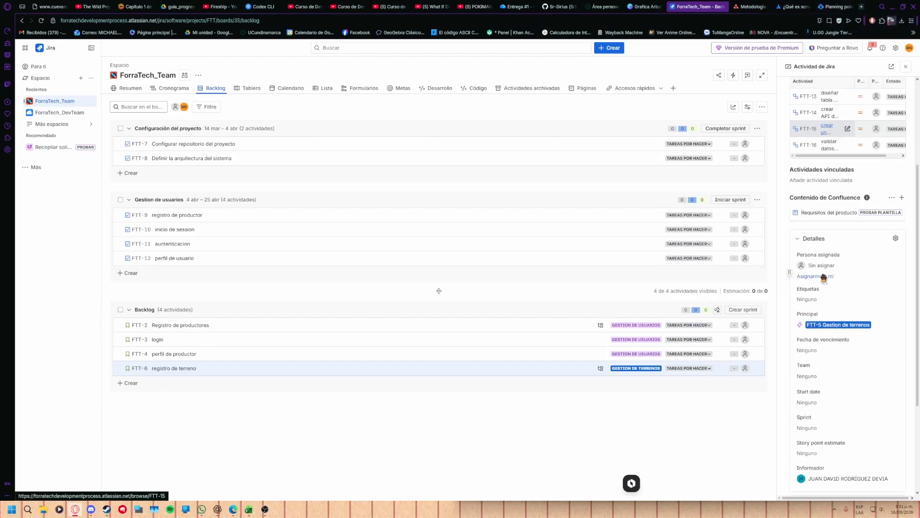
click(839, 7)
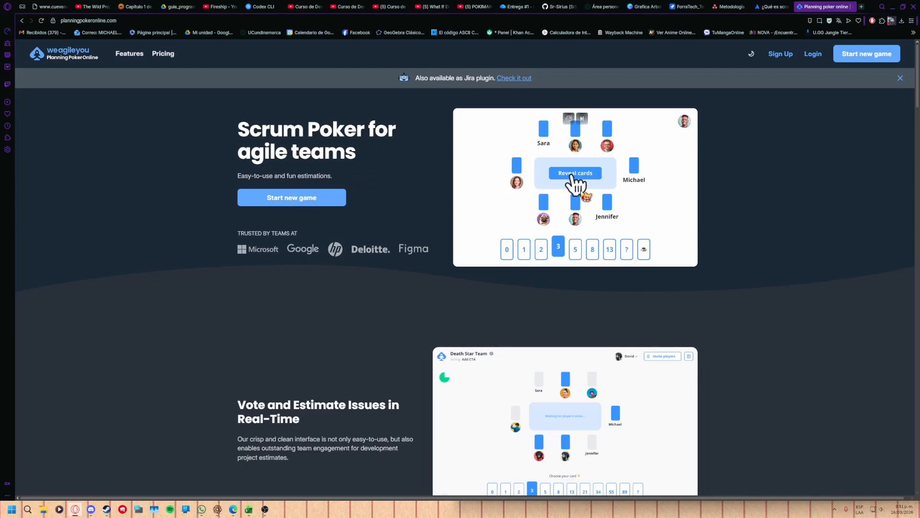
scroll(613, 244, down, 3)
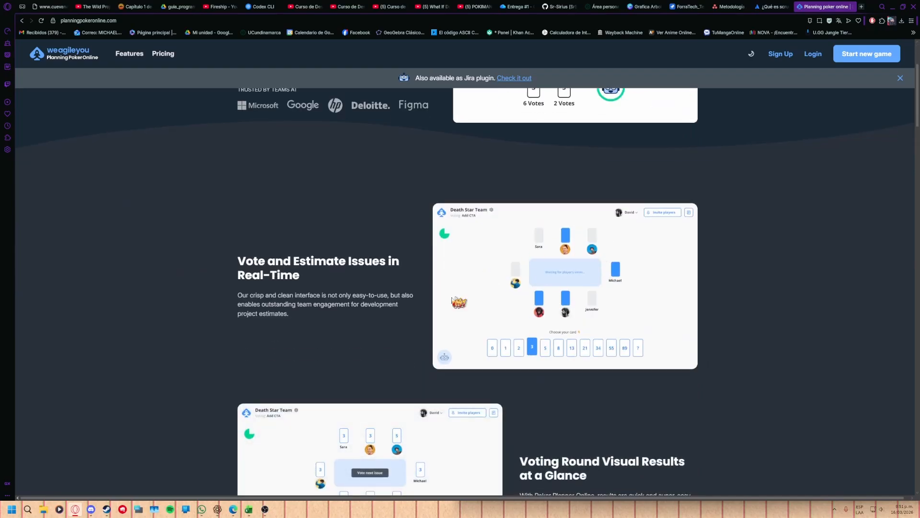
scroll(508, 327, down, 3)
scroll(507, 290, down, 3)
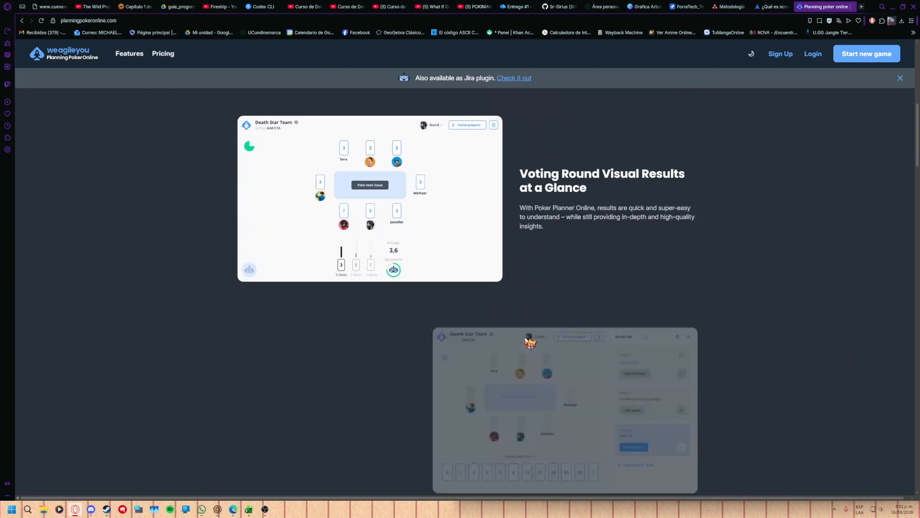
scroll(494, 413, down, 3)
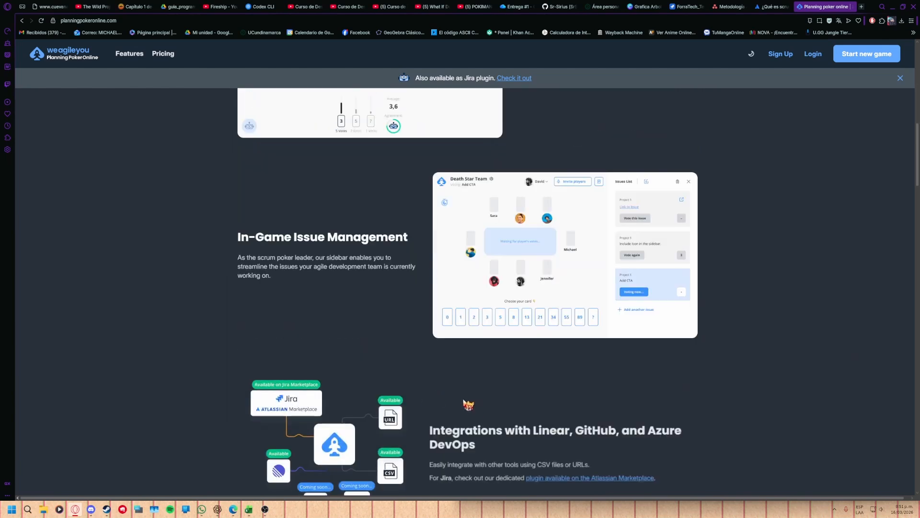
scroll(455, 361, down, 3)
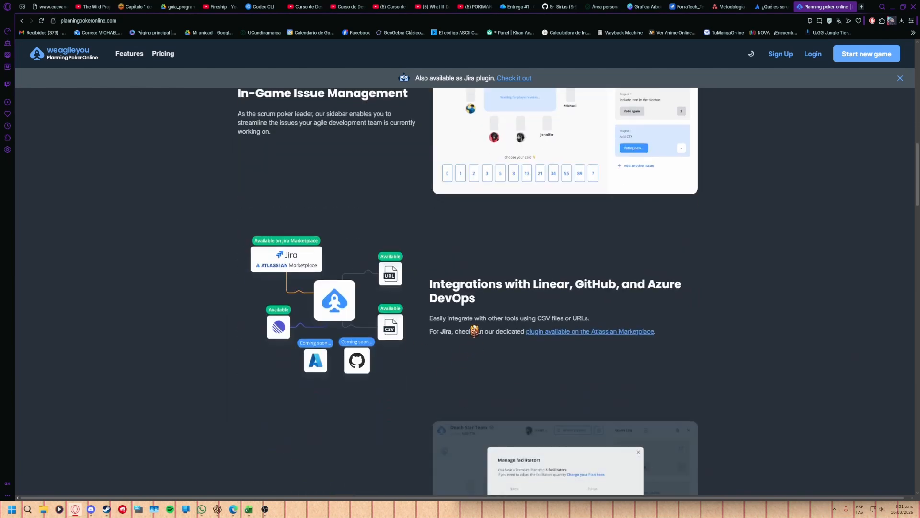
scroll(518, 376, down, 3)
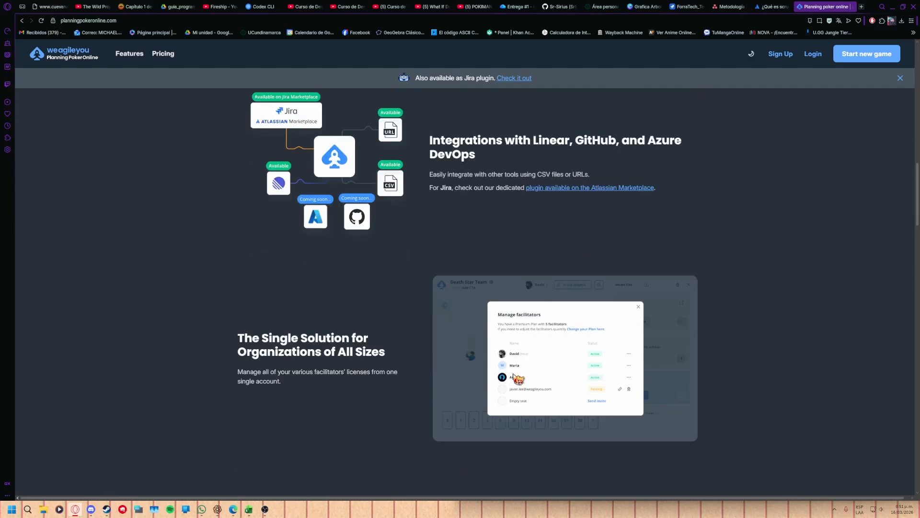
scroll(413, 382, down, 6)
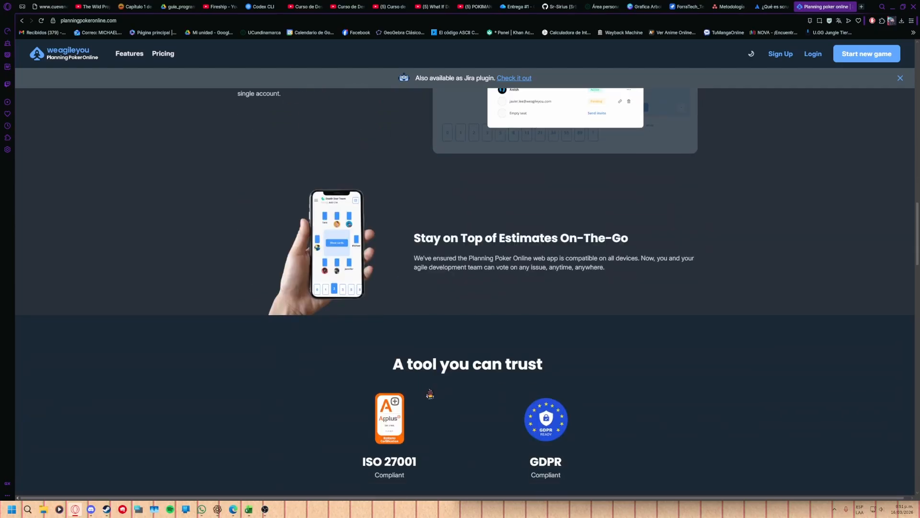
scroll(431, 396, down, 3)
scroll(453, 405, down, 6)
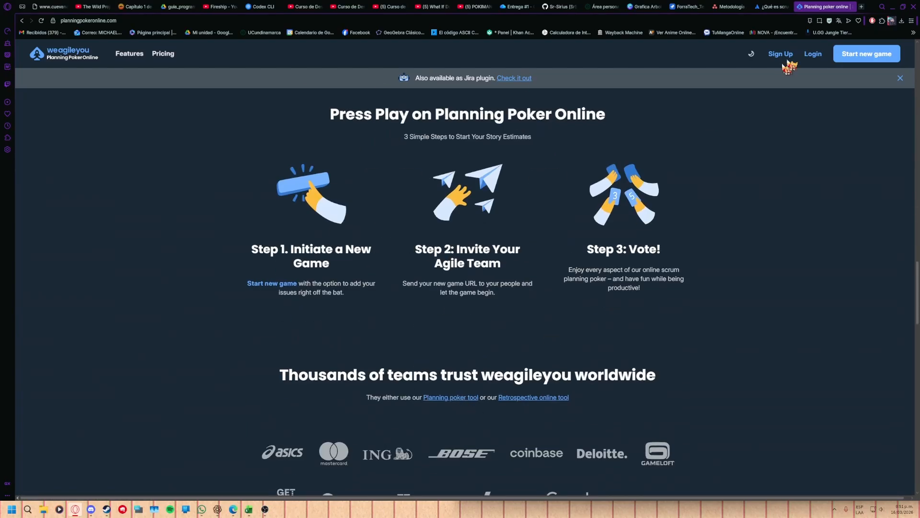
Search Google Images for "fibonacci secuencia" in a new browser tab and enlarge the RPubs image of the sequence.
click(862, 7)
text(fi)
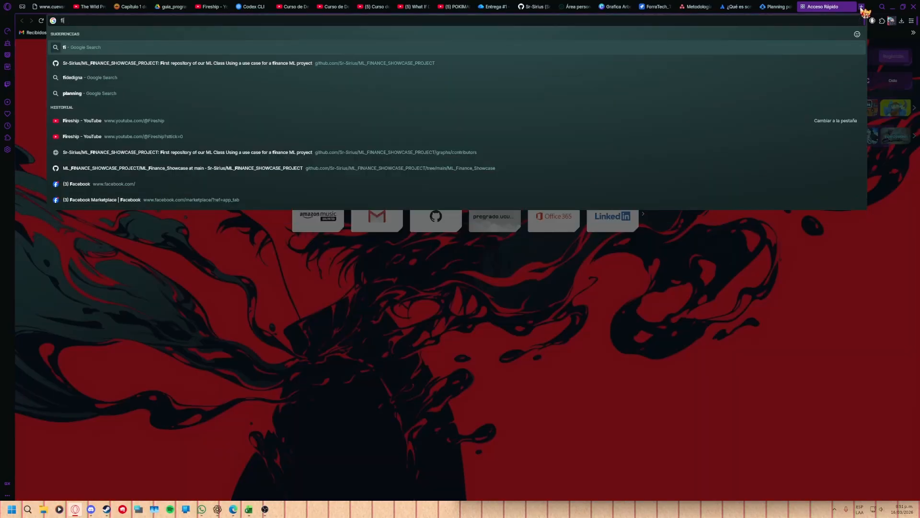
text(bona)
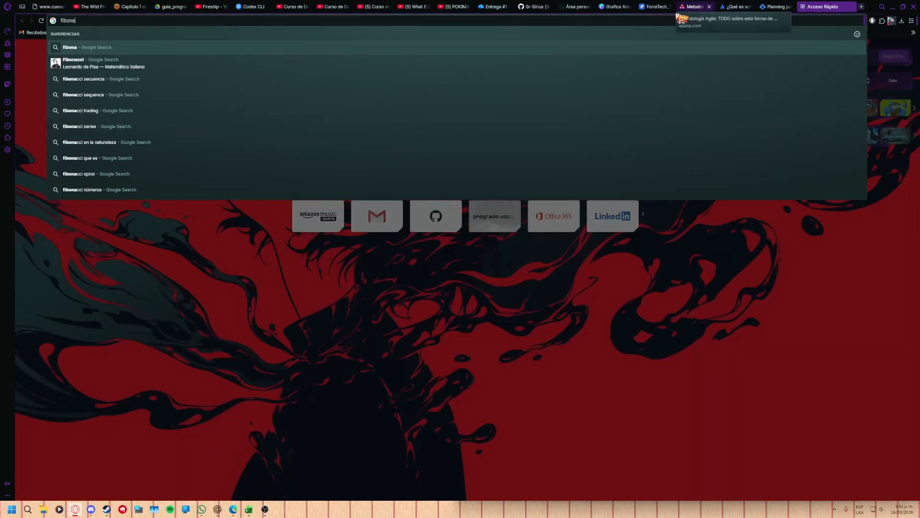
click(106, 80)
click(158, 81)
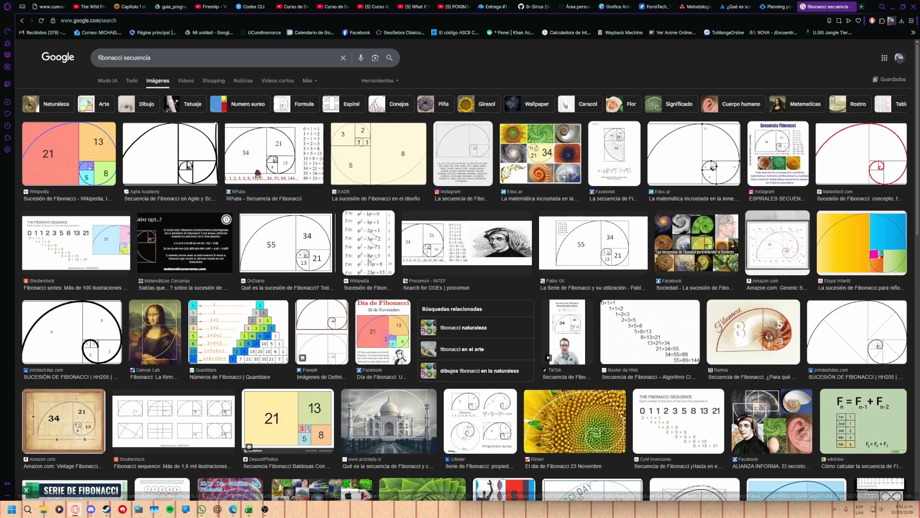
click(233, 187)
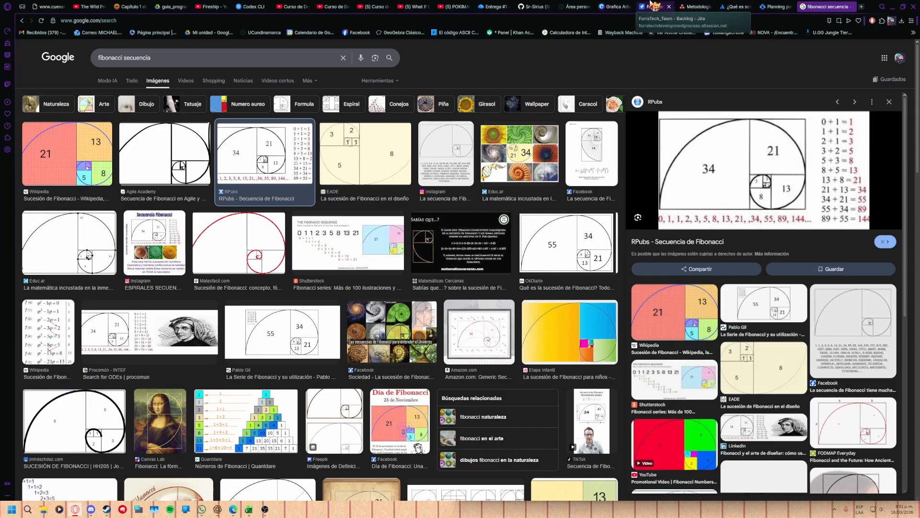
On the ForraTech_Team Jira board, move "Configurar repositorio del proyecto" to En curso and "Definir la arquitectura del sistema" to Listo.
click(655, 6)
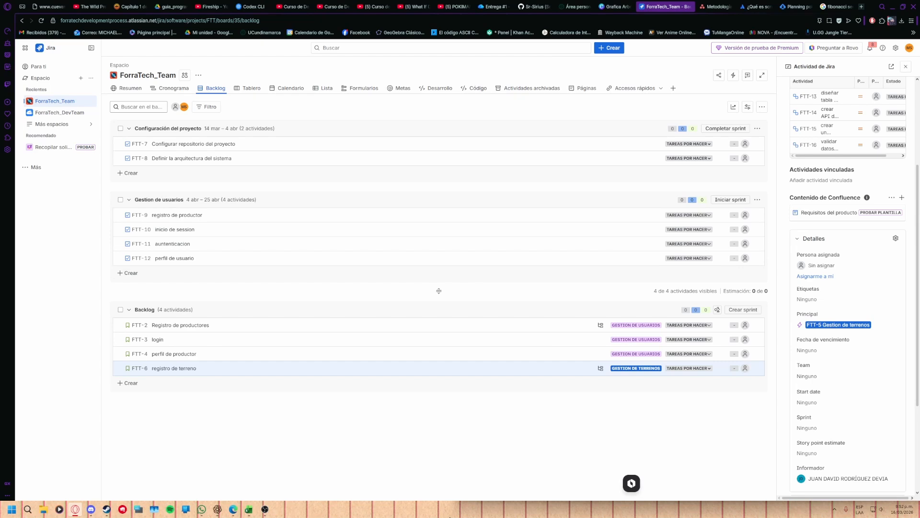
click(251, 88)
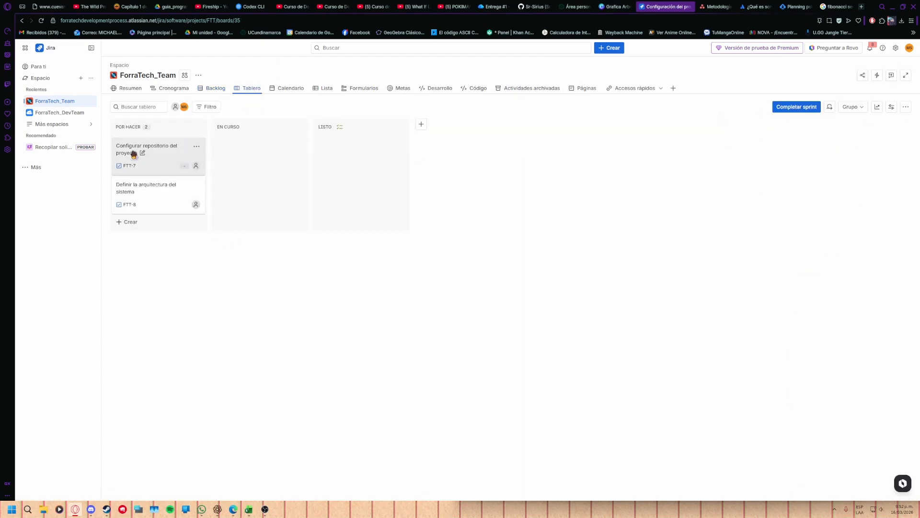
drag(150, 154, 243, 154)
drag(165, 160, 343, 162)
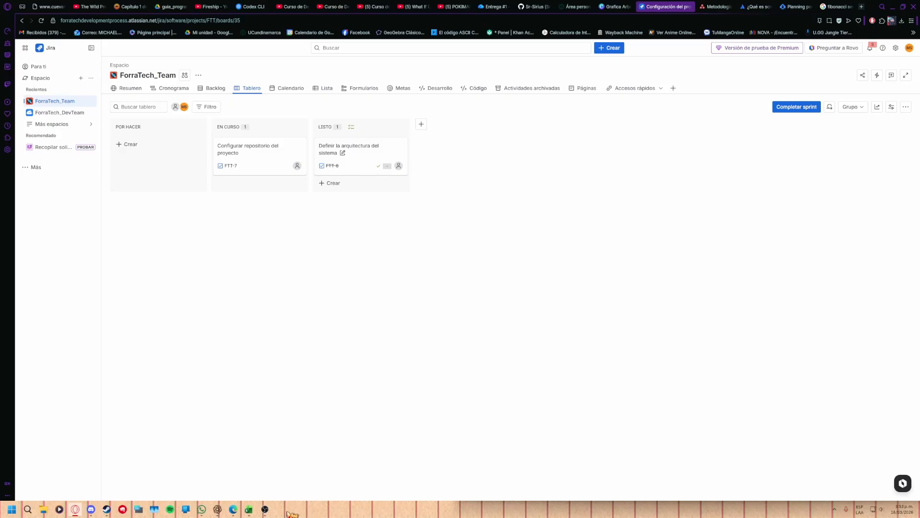
click(265, 510)
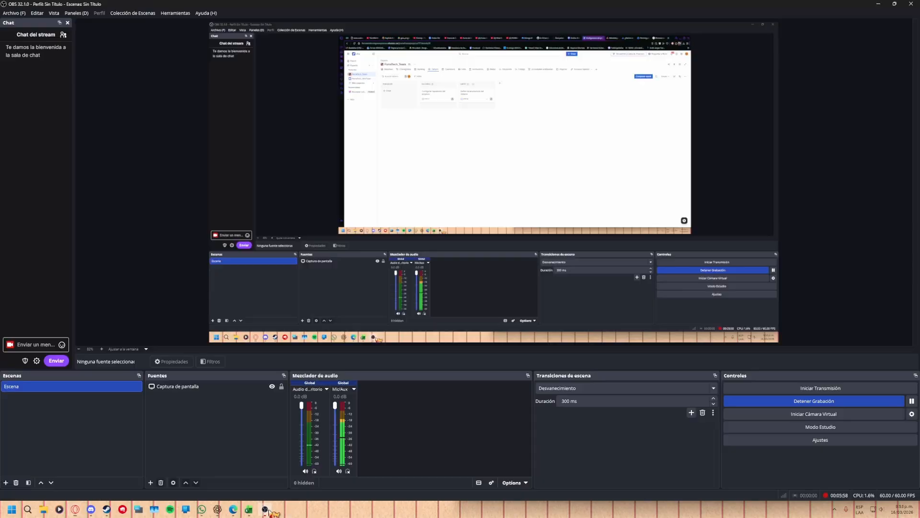